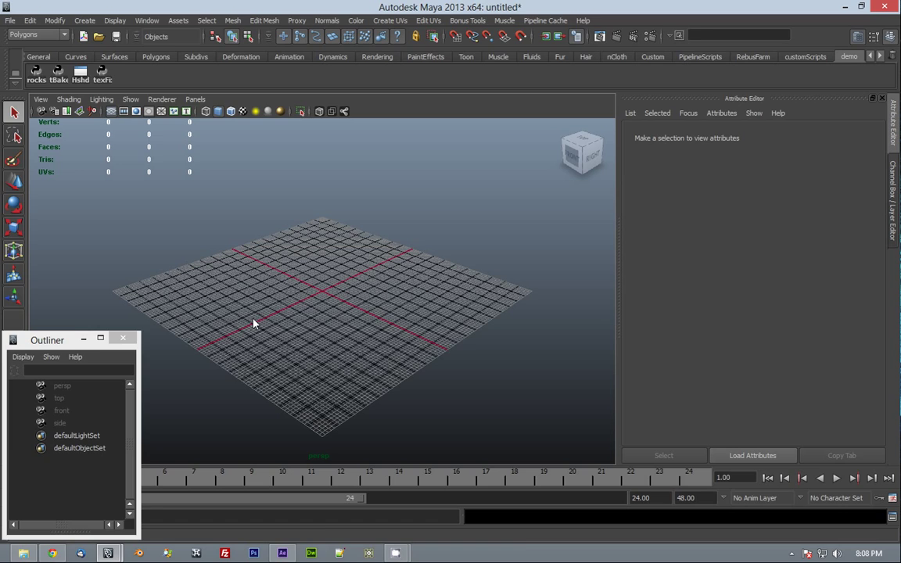
# - Open the RockGen V2.0 script and enlarge its window until all the rock creation settings are in view
pyautogui.click(36, 72)
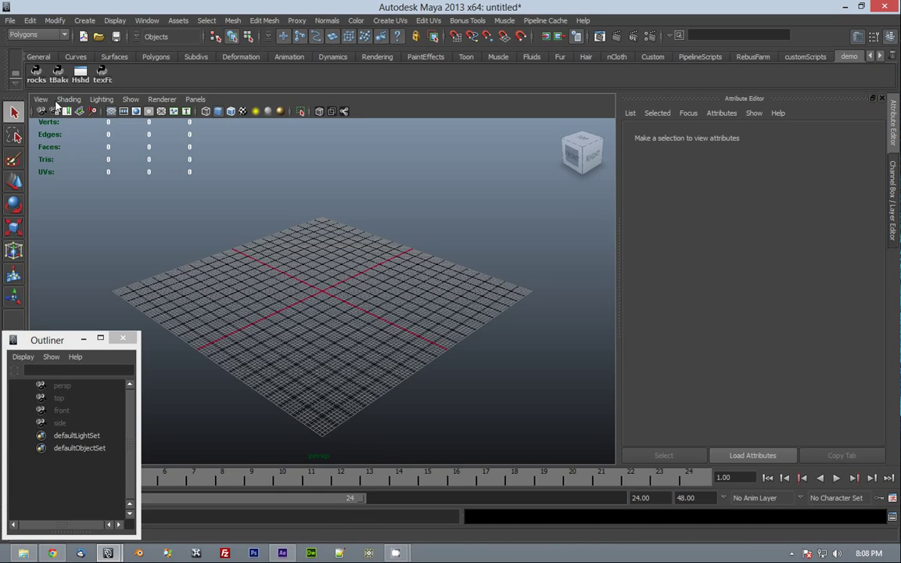
pyautogui.click(55, 73)
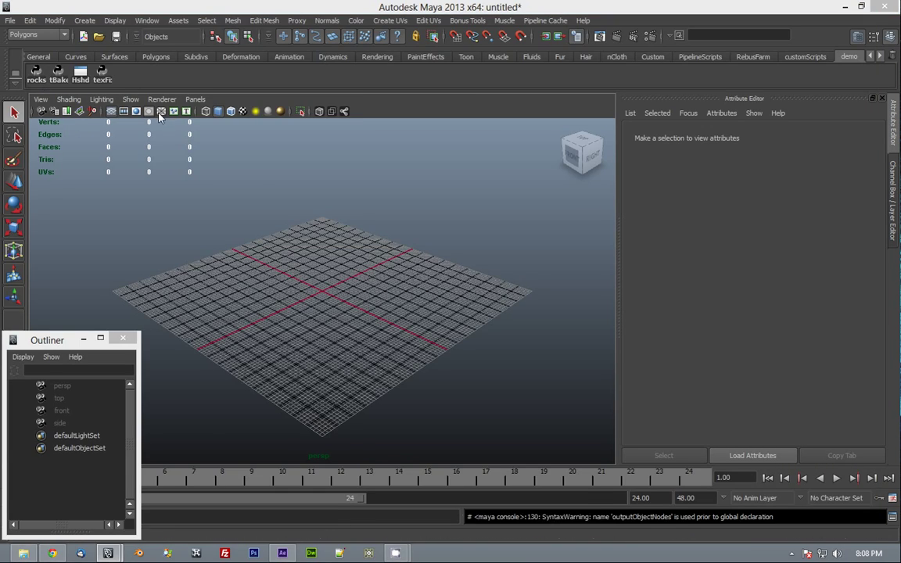
pyautogui.moveTo(375, 186); pyautogui.dragTo(651, 34)
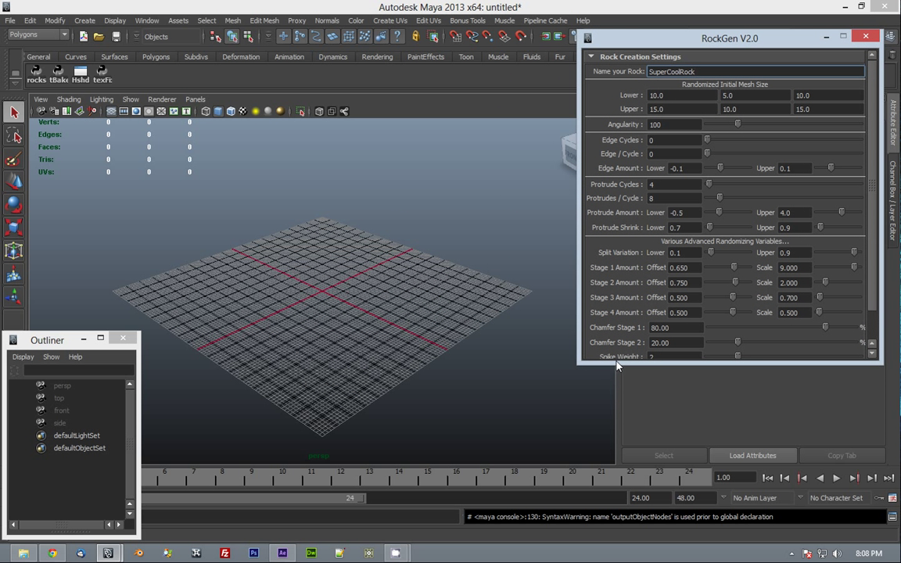
pyautogui.moveTo(616, 364); pyautogui.dragTo(638, 516)
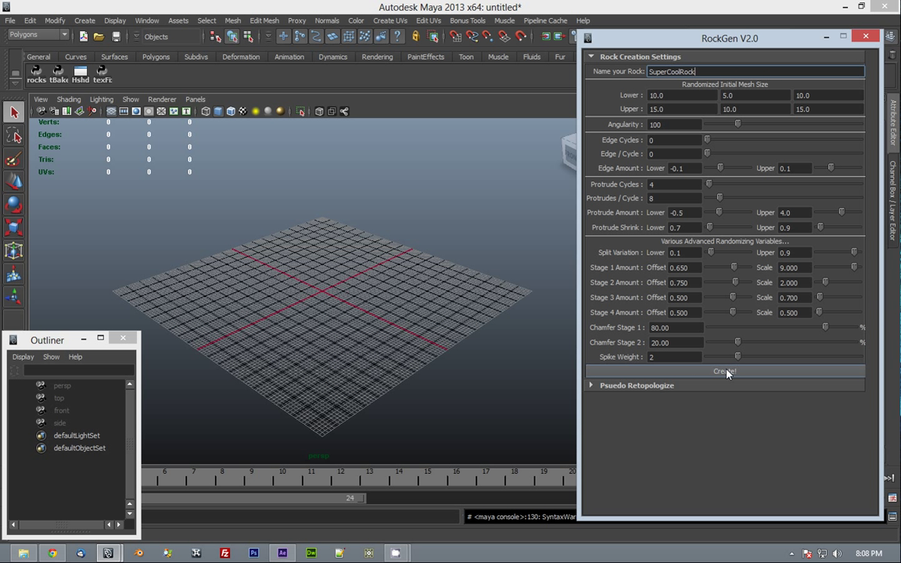
# - Set Angularity to 72 and generate the rock named SuperCoolRock
pyautogui.moveTo(738, 125)
pyautogui.mouseDown()
pyautogui.moveTo(722, 124)
pyautogui.moveTo(730, 125)
pyautogui.mouseUp()
pyautogui.click(725, 370)
pyautogui.scroll(-5, 351, 349)
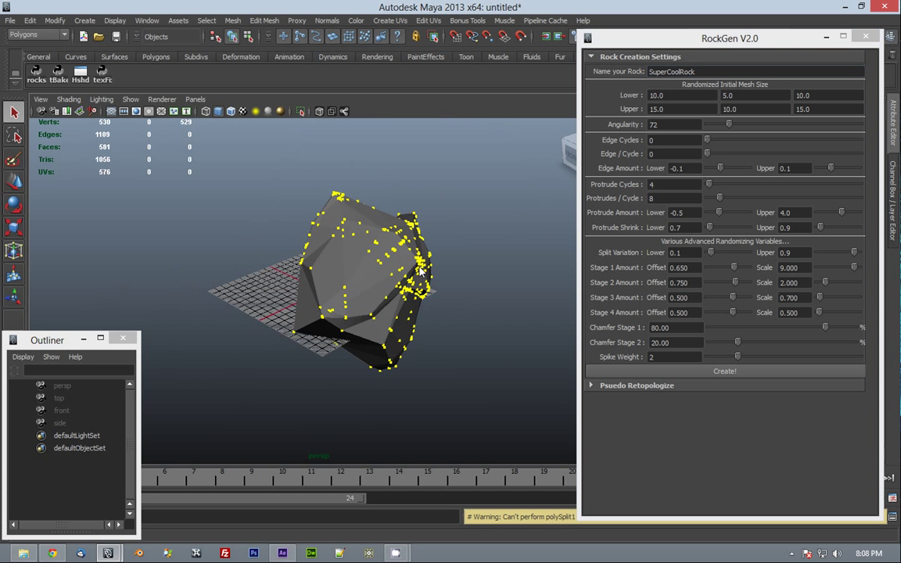
# - Select the generated rock and move it down so its underside rests on the grid
pyautogui.keyDown('alt'); pyautogui.moveTo(445, 257); pyautogui.dragTo(284, 243); pyautogui.keyUp('alt')
pyautogui.click(284, 242)
pyautogui.keyDown('alt'); pyautogui.moveTo(347, 251); pyautogui.dragTo(429, 341); pyautogui.keyUp('alt')
pyautogui.press('e')
pyautogui.press('w')
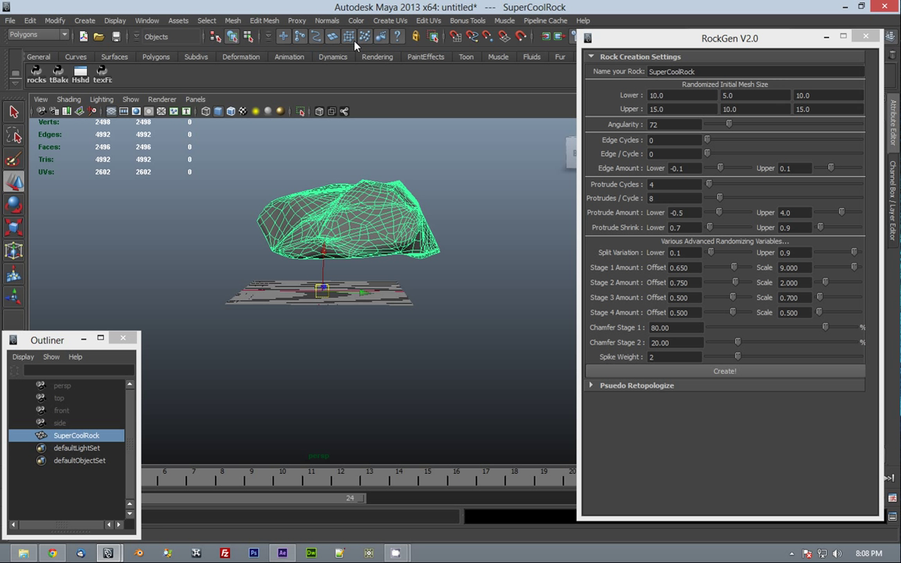
pyautogui.moveTo(324, 305); pyautogui.dragTo(294, 334)
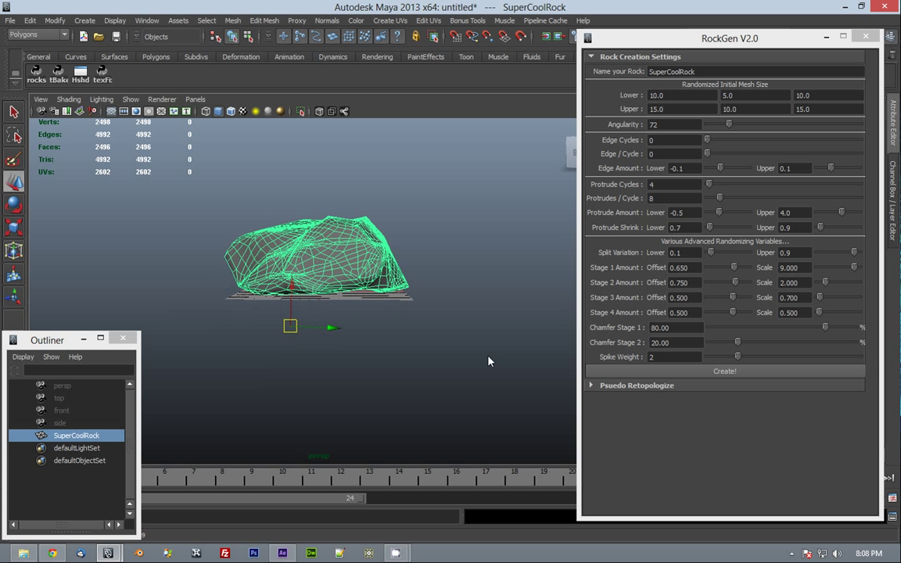
# - Expand the Psuedo Retopologize settings and collapse the Rock Creation Settings
pyautogui.click(677, 385)
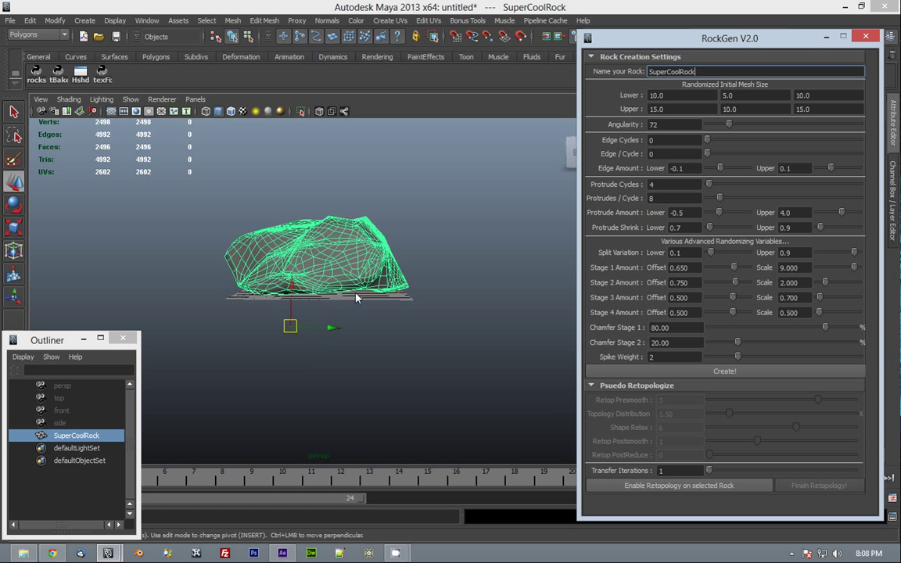
pyautogui.keyDown('alt'); pyautogui.moveTo(344, 301); pyautogui.dragTo(241, 287); pyautogui.keyUp('alt')
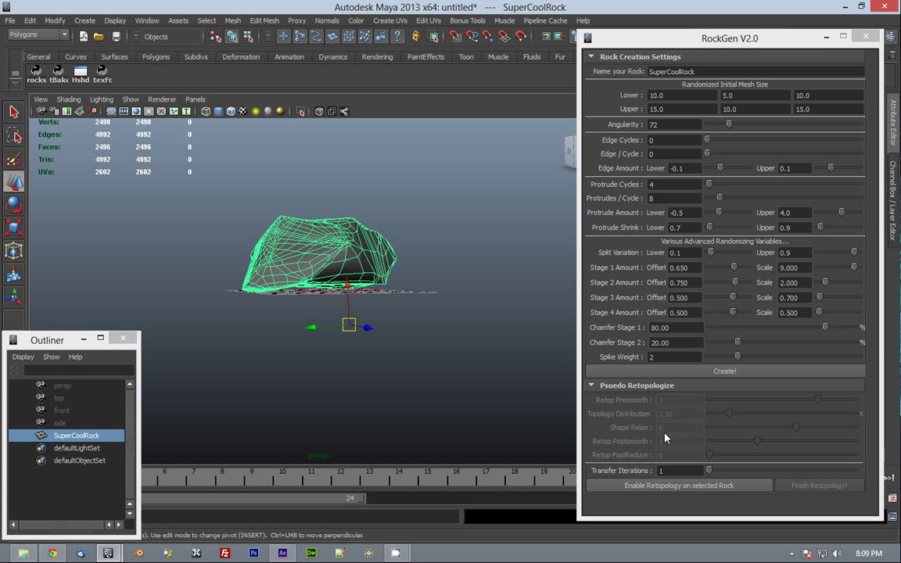
pyautogui.keyDown('alt'); pyautogui.moveTo(302, 307); pyautogui.dragTo(409, 360); pyautogui.keyUp('alt')
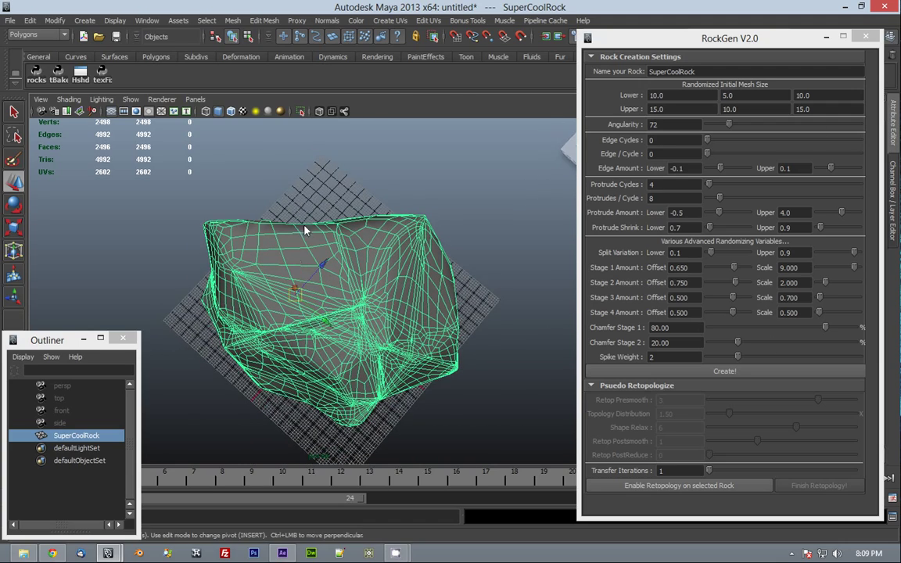
pyautogui.keyDown('alt'); pyautogui.moveTo(280, 227); pyautogui.dragTo(338, 239); pyautogui.keyUp('alt')
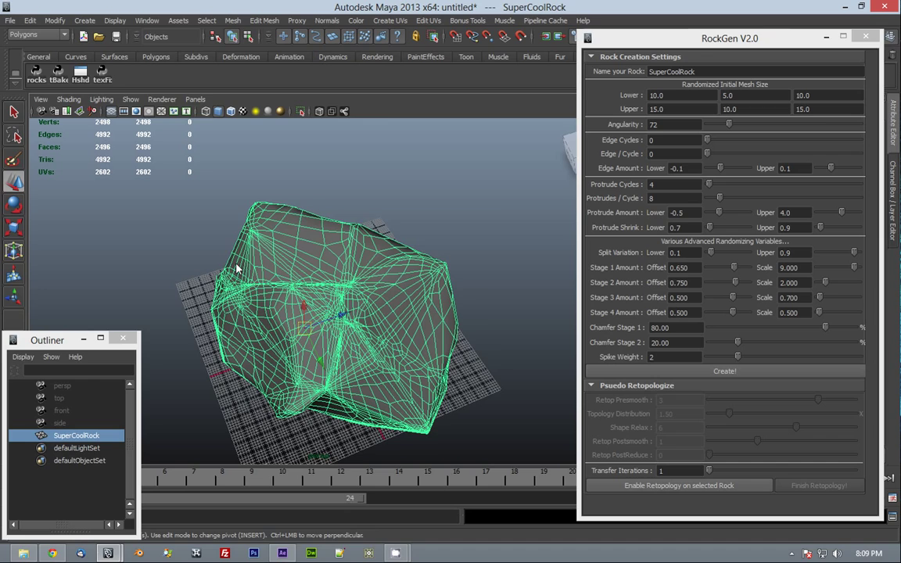
pyautogui.keyDown('alt'); pyautogui.moveTo(392, 348); pyautogui.dragTo(264, 328); pyautogui.keyUp('alt')
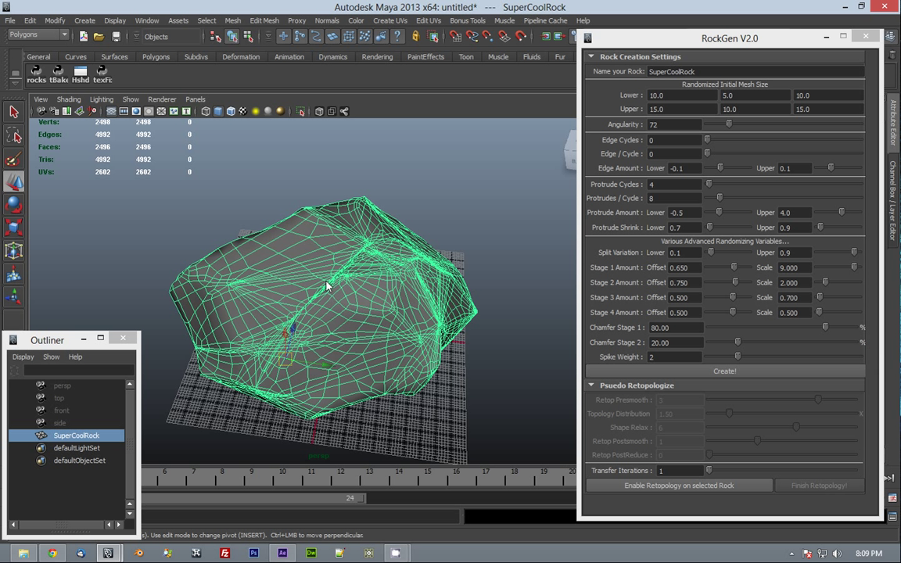
pyautogui.keyDown('alt'); pyautogui.moveTo(355, 273); pyautogui.dragTo(300, 264, button='right'); pyautogui.keyUp('alt')
pyautogui.keyDown('alt'); pyautogui.moveTo(300, 268); pyautogui.dragTo(275, 267); pyautogui.keyUp('alt')
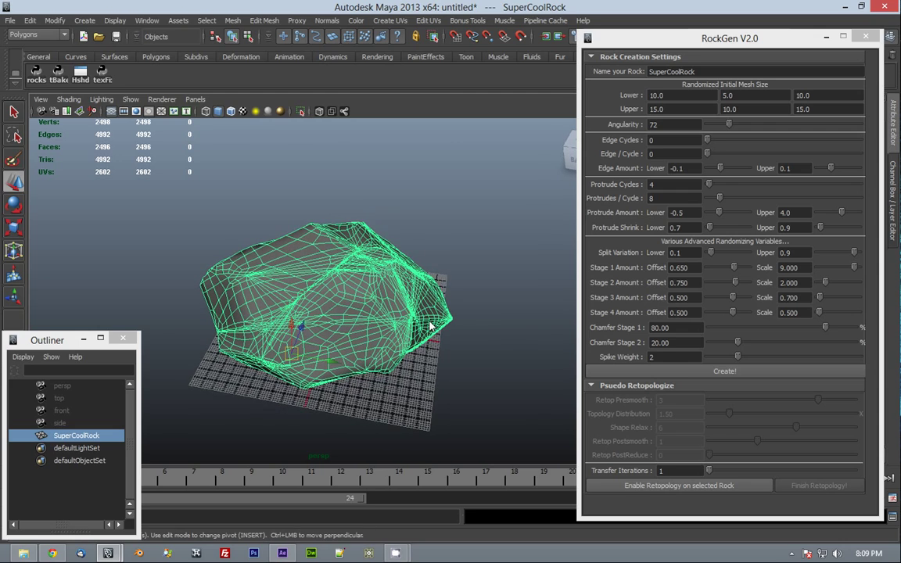
pyautogui.keyDown('alt'); pyautogui.moveTo(230, 393); pyautogui.dragTo(253, 380); pyautogui.keyUp('alt')
pyautogui.click(651, 58)
pyautogui.click(652, 60)
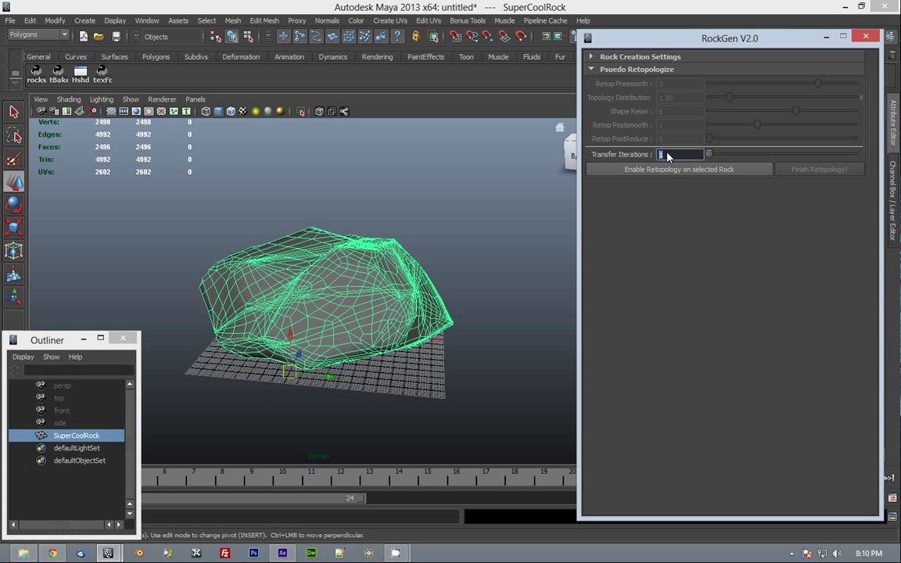
# - Set Transfer Iterations to 2 and enable retopology on the selected SuperCoolRock
pyautogui.moveTo(709, 155); pyautogui.dragTo(853, 154)
pyautogui.click(782, 155)
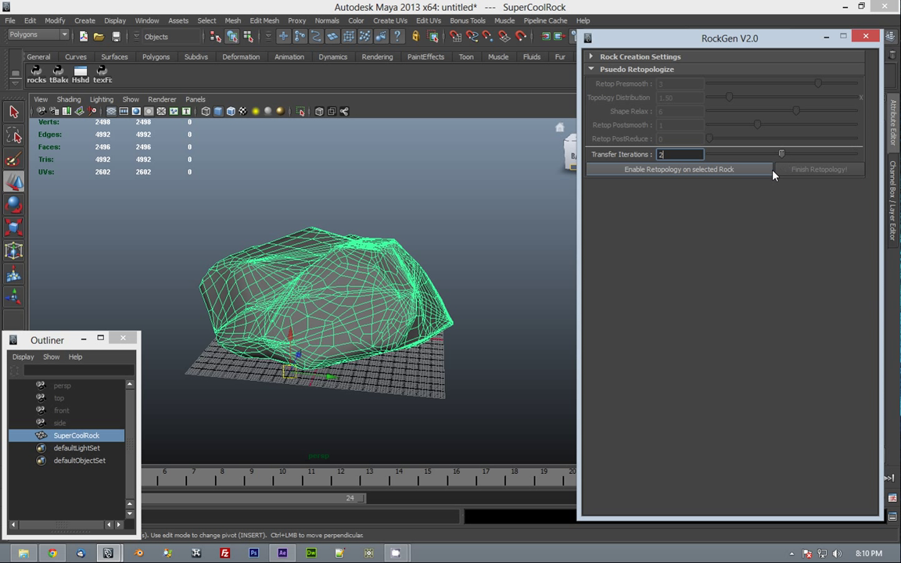
pyautogui.click(853, 154)
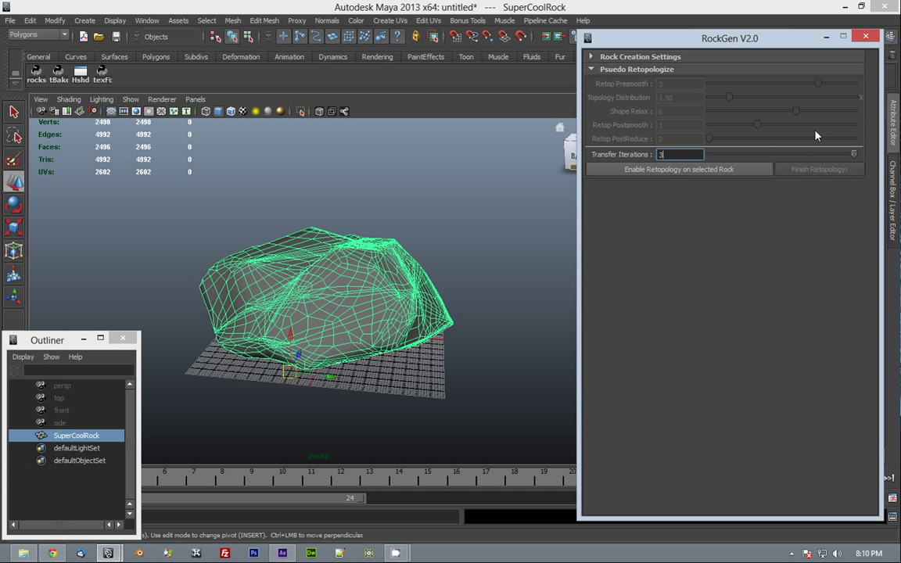
pyautogui.click(782, 155)
pyautogui.click(712, 176)
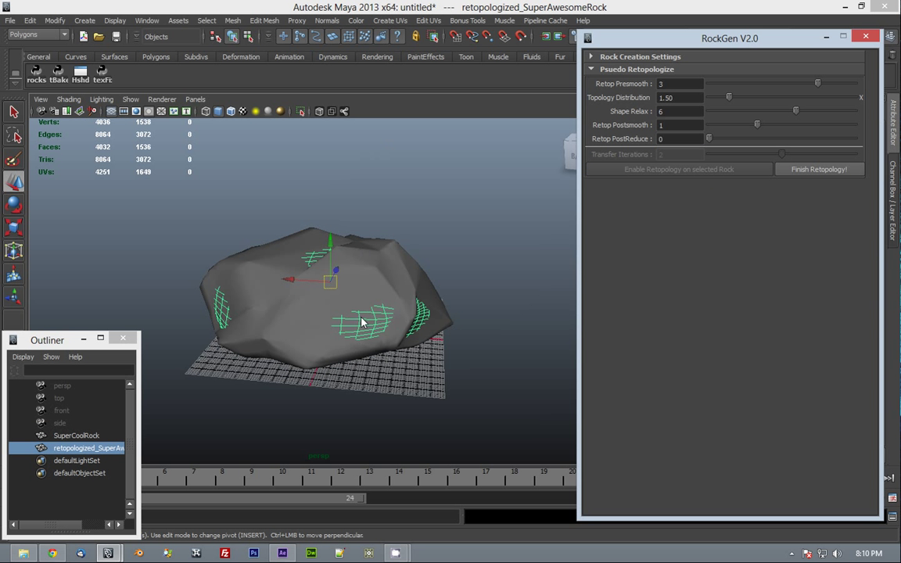
# - Try Retop Presmooth values of 1, 2 and 4 on the retopologized rock
pyautogui.keyDown('alt'); pyautogui.moveTo(249, 228); pyautogui.dragTo(391, 221); pyautogui.keyUp('alt')
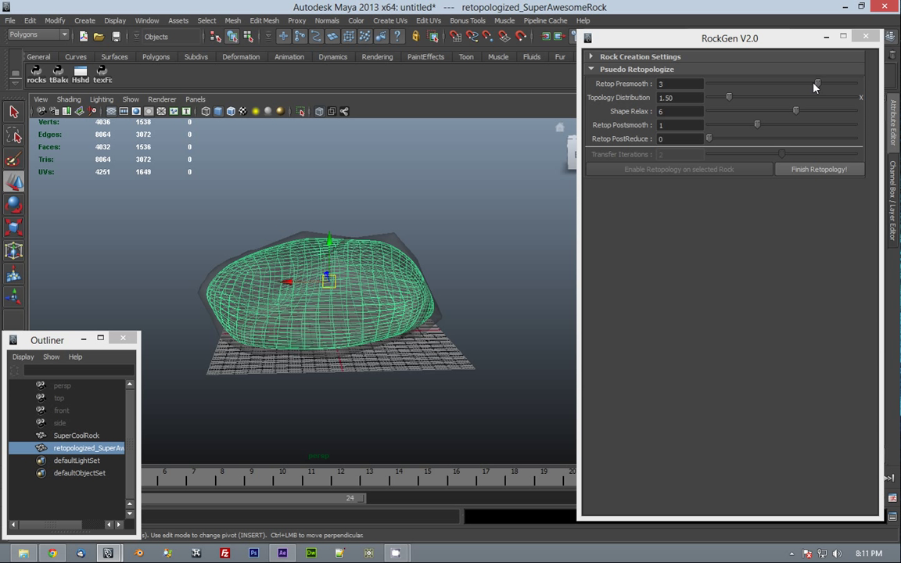
pyautogui.moveTo(817, 84); pyautogui.dragTo(760, 82)
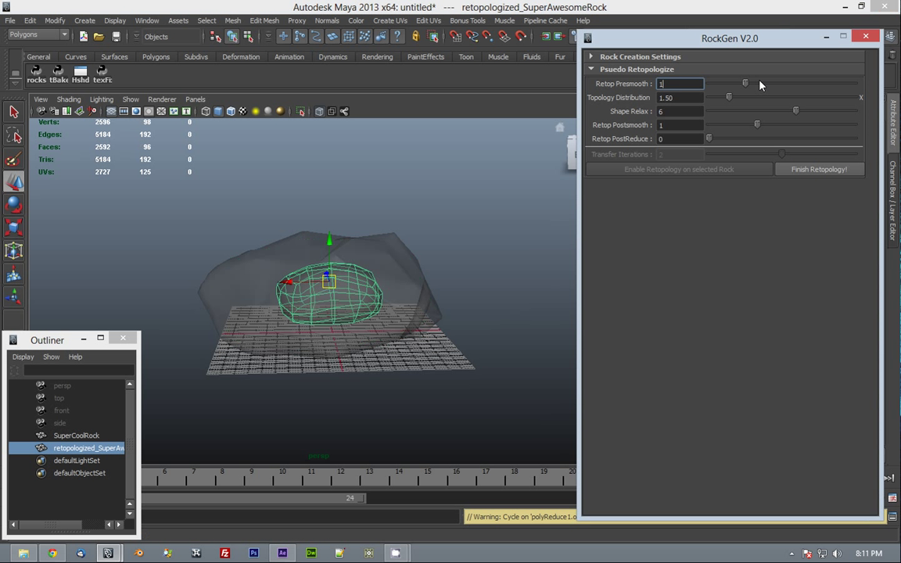
pyautogui.click(797, 85)
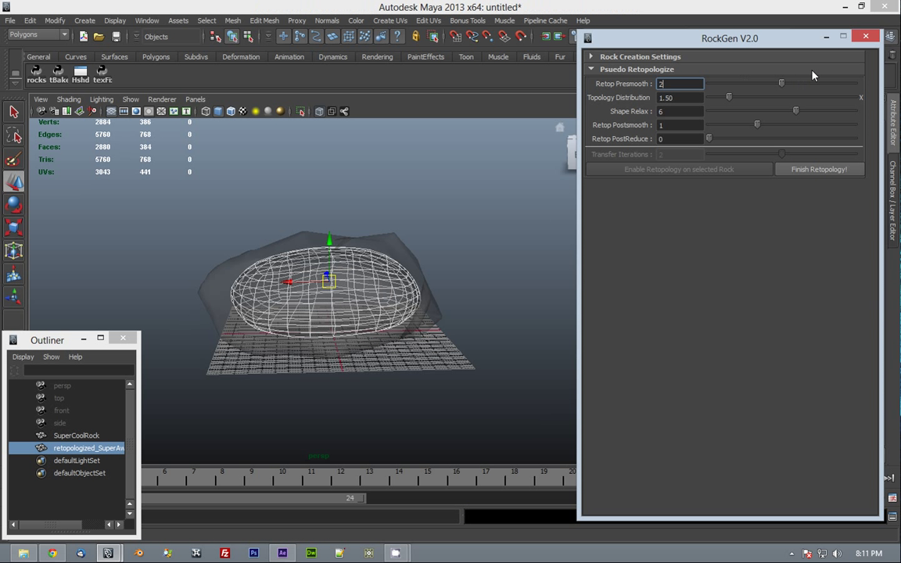
pyautogui.click(728, 84)
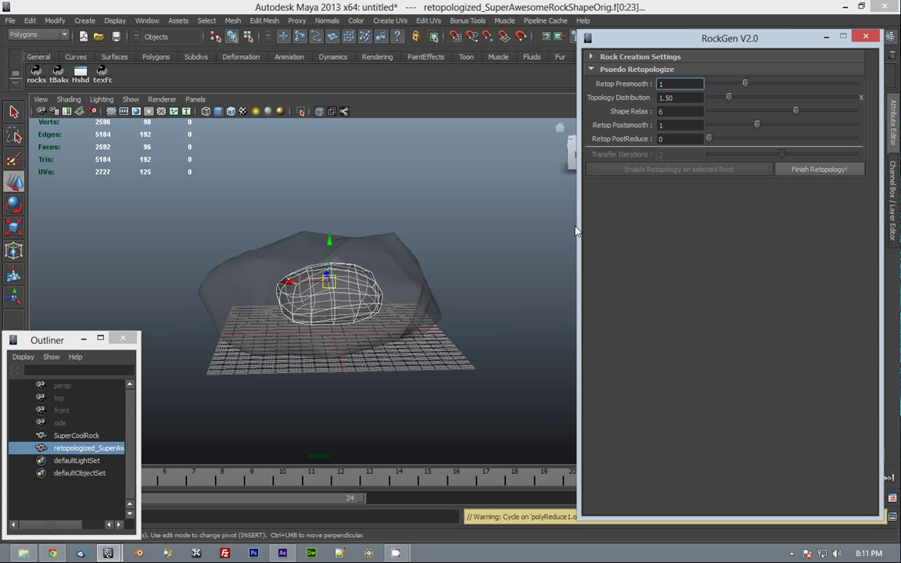
pyautogui.keyDown('alt'); pyautogui.moveTo(426, 273); pyautogui.dragTo(392, 271); pyautogui.keyUp('alt')
pyautogui.keyDown('alt'); pyautogui.moveTo(489, 316); pyautogui.dragTo(505, 309); pyautogui.keyUp('alt')
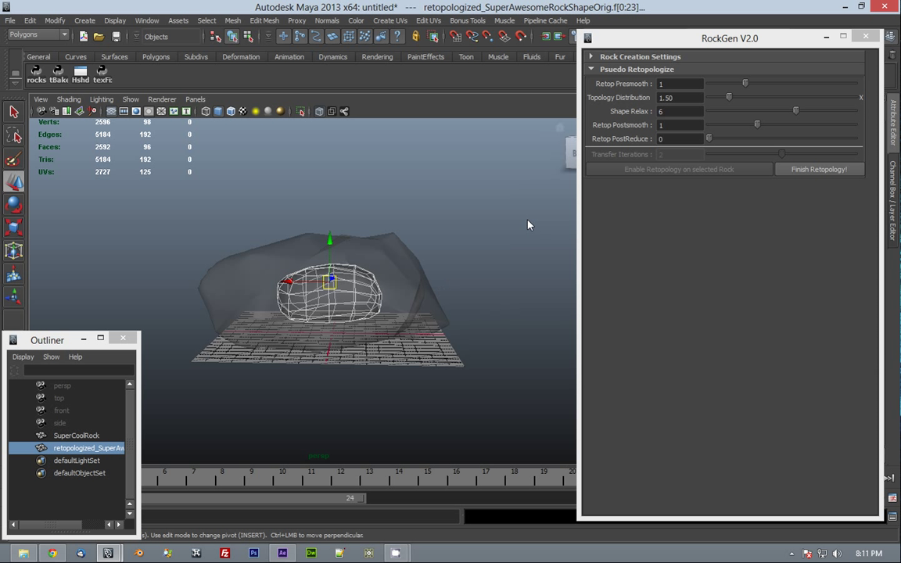
pyautogui.moveTo(744, 83); pyautogui.dragTo(886, 73)
pyautogui.keyDown('alt'); pyautogui.moveTo(300, 344); pyautogui.dragTo(394, 214); pyautogui.keyUp('alt')
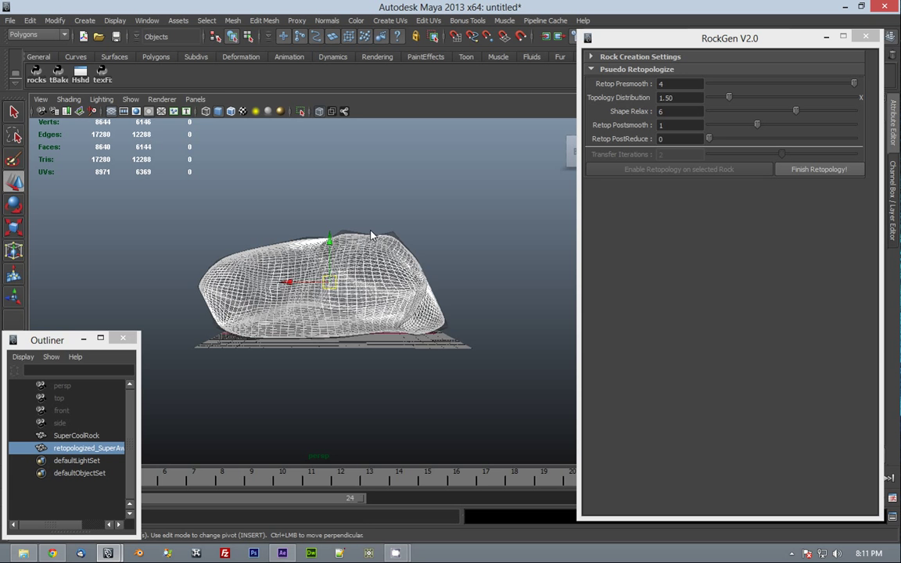
# - Select the retopologized rock and isolate it in the perspective view to examine its mesh
pyautogui.keyDown('alt'); pyautogui.moveTo(305, 248); pyautogui.dragTo(303, 122); pyautogui.keyUp('alt')
pyautogui.click(301, 115)
pyautogui.moveTo(286, 213)
pyautogui.keyDown('alt'); pyautogui.mouseDown()
pyautogui.moveTo(299, 267)
pyautogui.moveTo(431, 196)
pyautogui.moveTo(163, 299)
pyautogui.moveTo(62, 275)
pyautogui.moveTo(145, 264)
pyautogui.moveTo(281, 285)
pyautogui.moveTo(319, 271)
pyautogui.mouseUp(); pyautogui.keyUp('alt')
pyautogui.click(323, 115)
pyautogui.click(430, 196)
pyautogui.press('4')
pyautogui.click(328, 272)
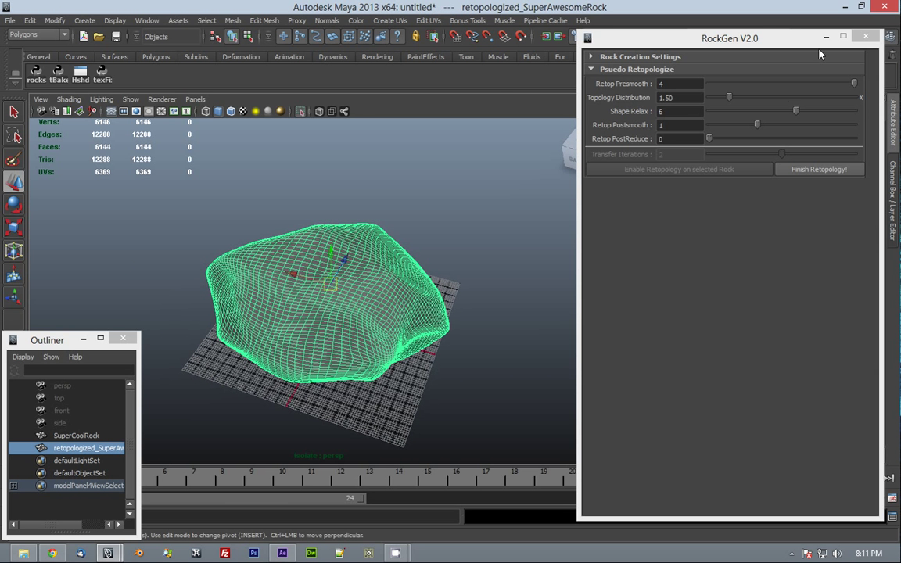
# - Set Retop Presmooth to 3 for the isolated rock
pyautogui.moveTo(852, 83); pyautogui.dragTo(817, 83)
pyautogui.keyDown('alt'); pyautogui.moveTo(489, 226); pyautogui.dragTo(432, 141); pyautogui.keyUp('alt')
pyautogui.keyDown('alt'); pyautogui.moveTo(384, 208); pyautogui.dragTo(376, 203); pyautogui.keyUp('alt')
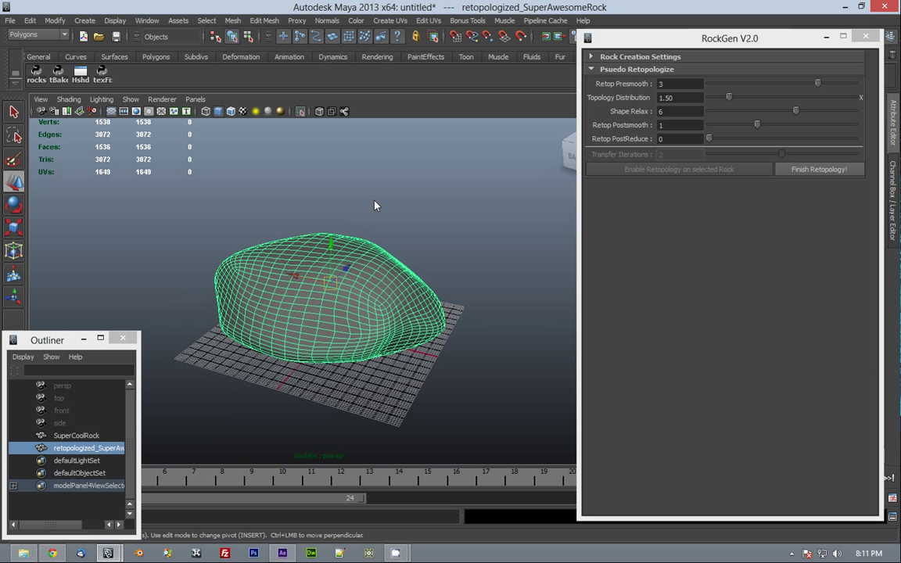
# - Set Topology Distribution to 5.58 after trying 2.86 and 3.84, comparing the retopologized mesh with the original rock
pyautogui.click(749, 96)
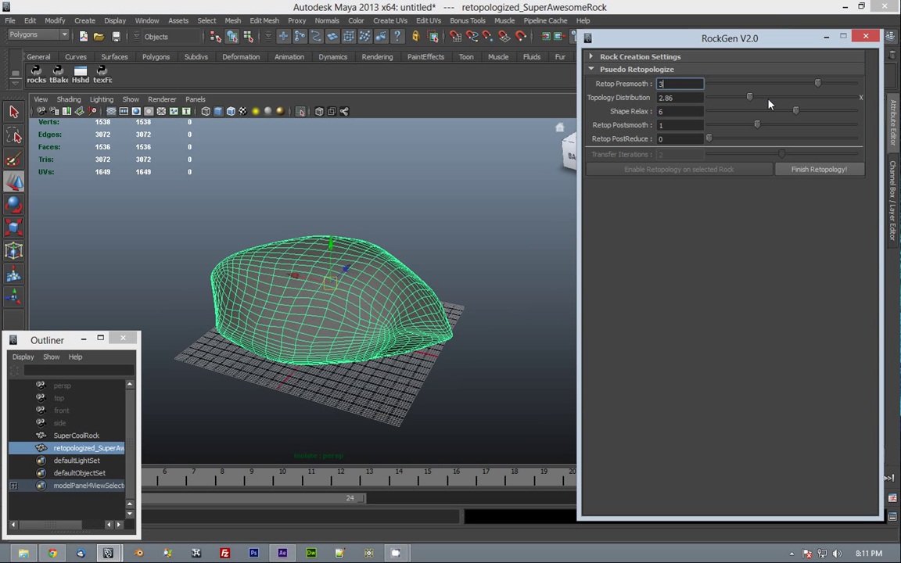
pyautogui.click(764, 96)
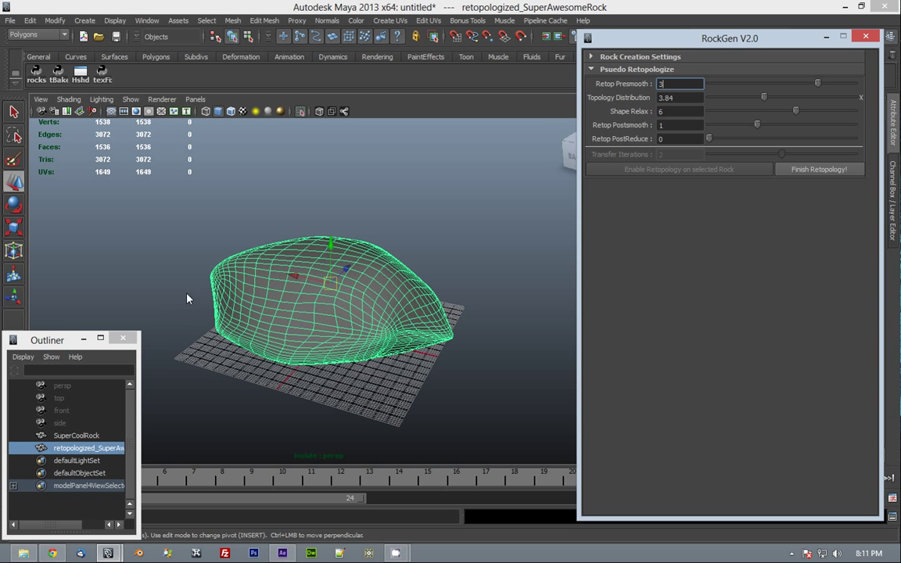
pyautogui.click(420, 315)
pyautogui.click(301, 112)
pyautogui.moveTo(807, 98)
pyautogui.mouseDown()
pyautogui.moveTo(815, 98)
pyautogui.moveTo(790, 97)
pyautogui.mouseUp()
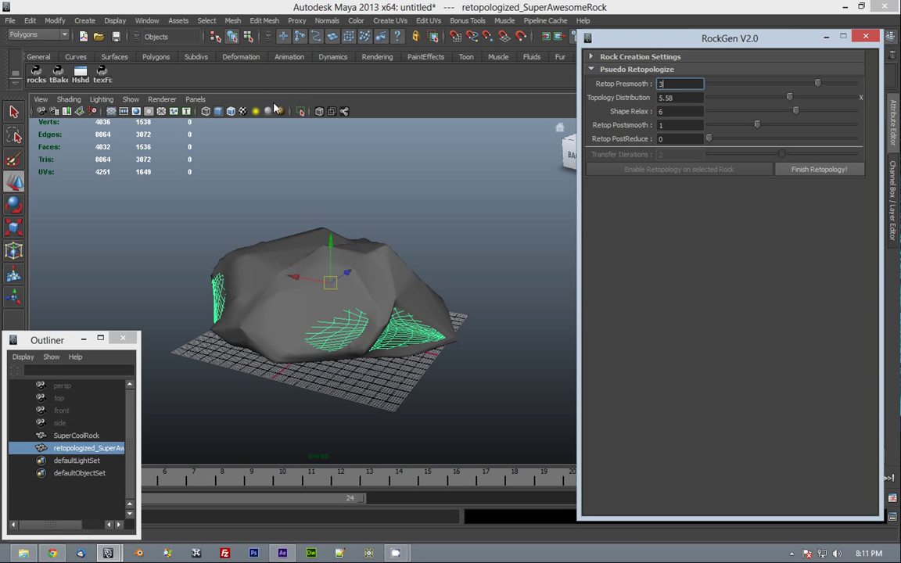
pyautogui.click(301, 111)
pyautogui.keyDown('alt'); pyautogui.moveTo(313, 356); pyautogui.dragTo(337, 325); pyautogui.keyUp('alt')
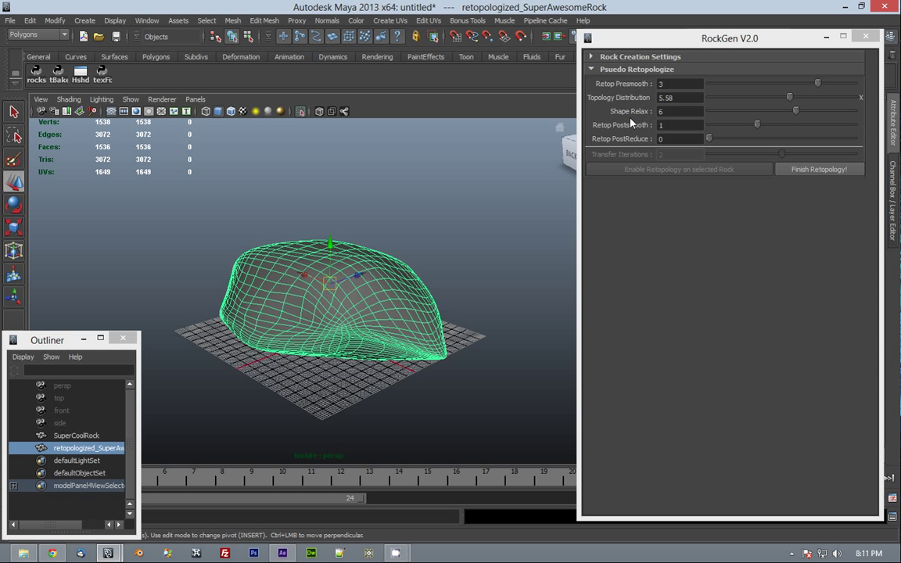
# - Try Shape Relax at 0 and inspect the isolated mesh up close
pyautogui.click(758, 113)
pyautogui.click(742, 113)
pyautogui.moveTo(729, 116); pyautogui.dragTo(708, 116)
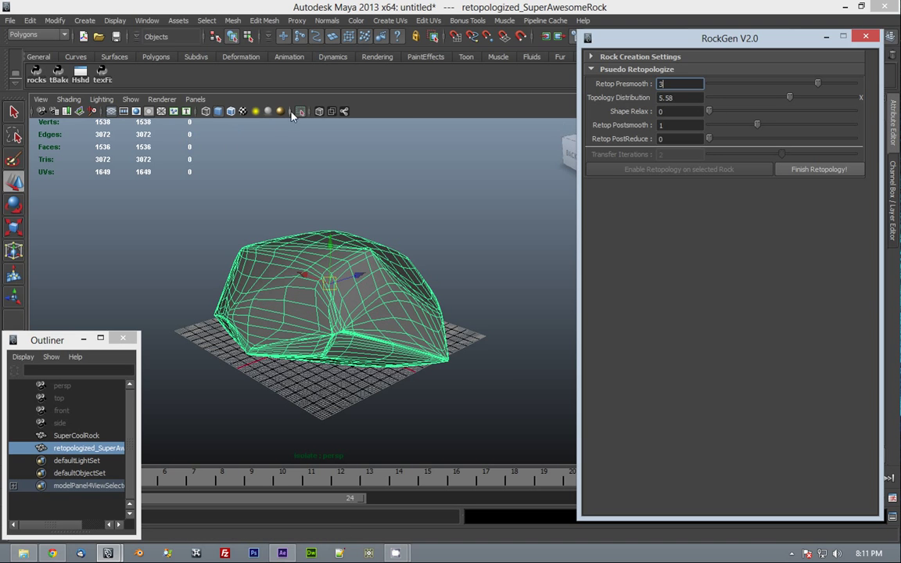
pyautogui.keyDown('alt'); pyautogui.moveTo(364, 268); pyautogui.dragTo(311, 290); pyautogui.keyUp('alt')
pyautogui.keyDown('alt'); pyautogui.moveTo(311, 289); pyautogui.dragTo(415, 292, button='right'); pyautogui.keyUp('alt')
pyautogui.keyDown('alt'); pyautogui.moveTo(427, 363); pyautogui.dragTo(382, 292); pyautogui.keyUp('alt')
# - Set Shape Relax to 3 and check the relaxed mesh from several sides
pyautogui.moveTo(708, 111); pyautogui.dragTo(724, 111)
pyautogui.keyDown('alt'); pyautogui.moveTo(511, 218); pyautogui.dragTo(285, 286); pyautogui.keyUp('alt')
pyautogui.click(754, 112)
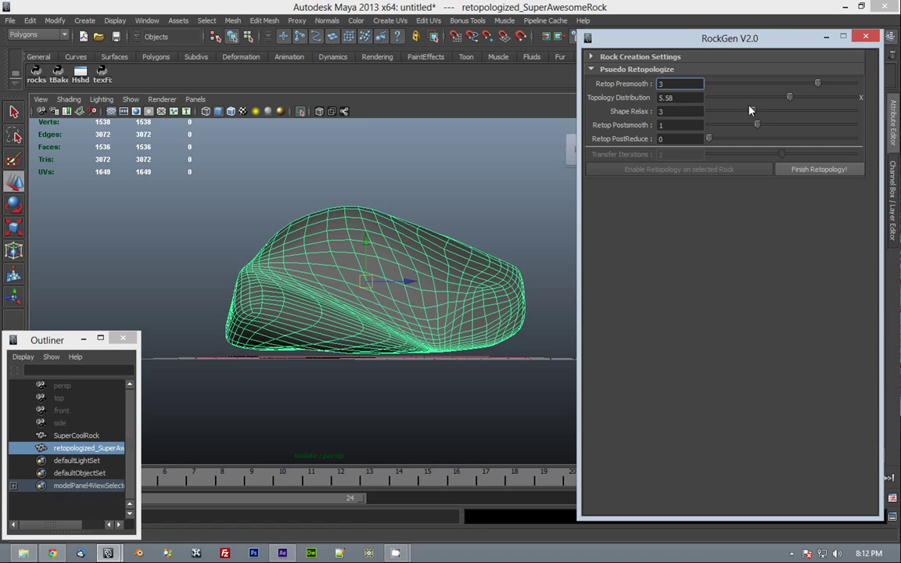
pyautogui.keyDown('alt'); pyautogui.moveTo(388, 232); pyautogui.dragTo(577, 231); pyautogui.keyUp('alt')
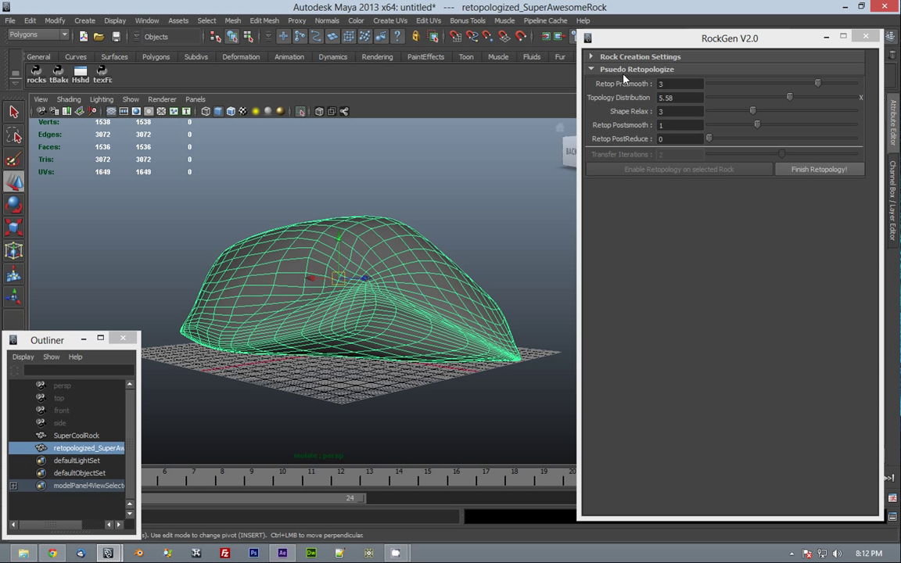
# - Compare Retop Postsmooth at 0 and 1 on the retopologized rock, ending with it set to 0
pyautogui.click(688, 125)
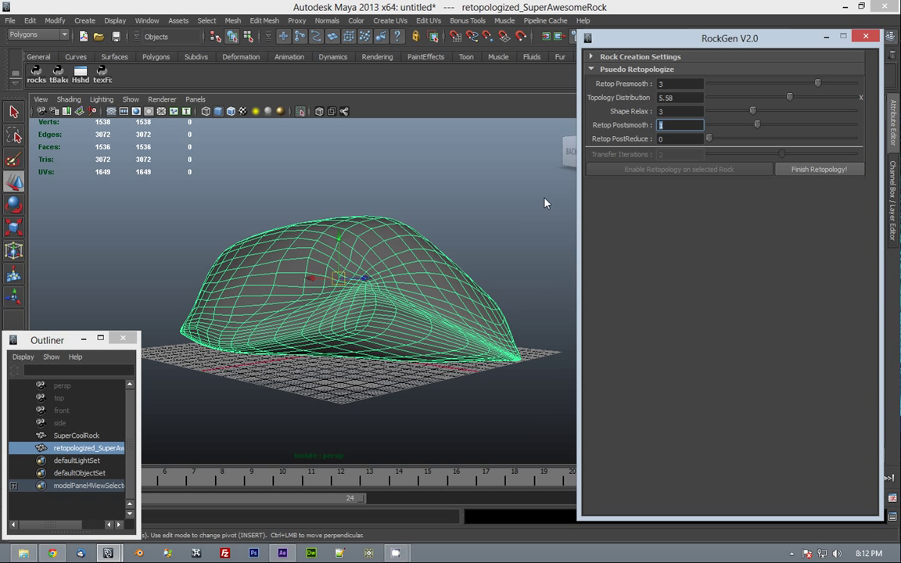
pyautogui.write('0')
pyautogui.press('Return')
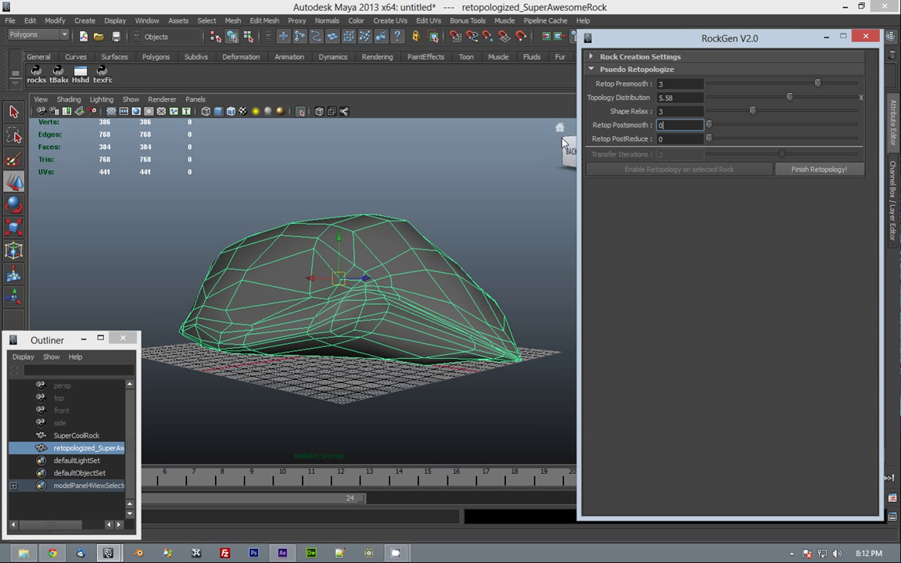
pyautogui.moveTo(676, 128); pyautogui.dragTo(615, 107)
pyautogui.write('1')
pyautogui.press('Return')
pyautogui.moveTo(688, 129); pyautogui.dragTo(579, 124)
pyautogui.write('0')
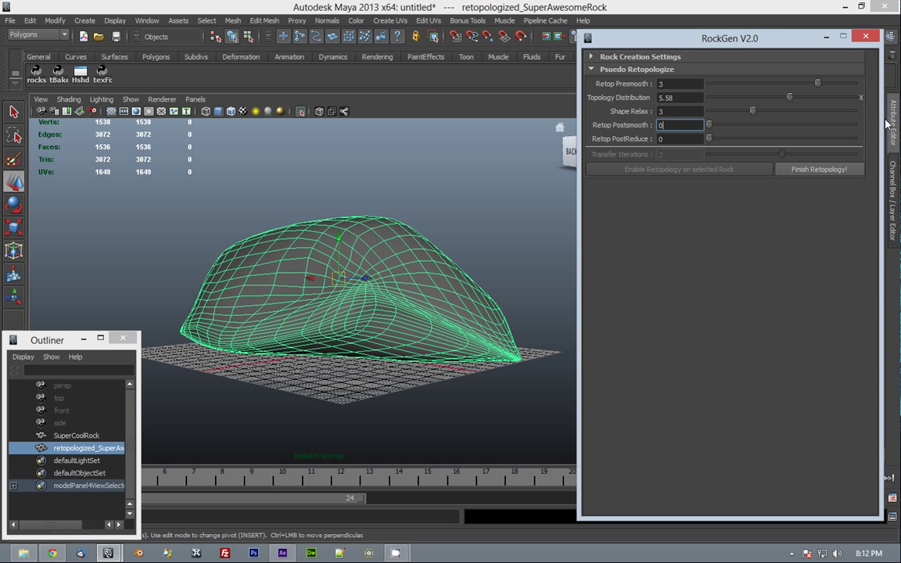
# - Set Retop Postsmooth to 1 after trying 3 and 0 on the isolated retopologized rock
pyautogui.press('Return')
pyautogui.click(853, 126)
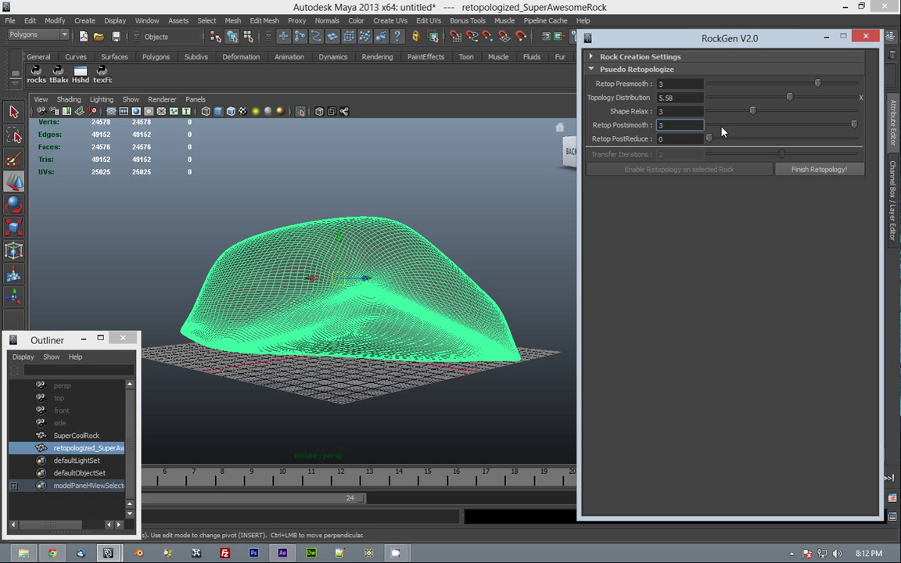
pyautogui.press('BackSpace')
pyautogui.write('0')
pyautogui.press('Return')
pyautogui.press('BackSpace')
pyautogui.write('1')
pyautogui.press('Return')
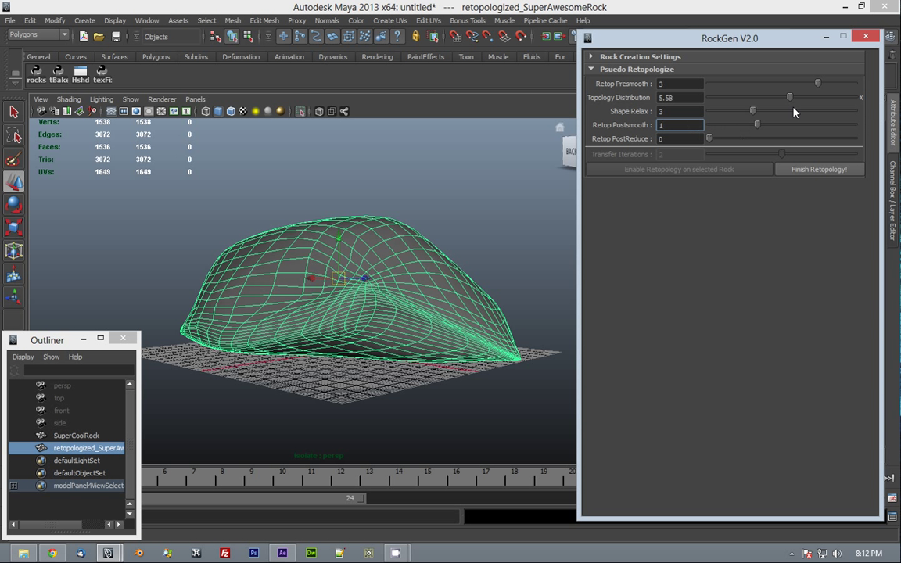
# - Try Shape Relax 1, Topology Distribution 3.54 and 3.97, and Retop Presmooth 4 and 3 on the retopologized rock
pyautogui.moveTo(753, 111)
pyautogui.mouseDown()
pyautogui.moveTo(714, 109)
pyautogui.moveTo(770, 98)
pyautogui.moveTo(743, 98)
pyautogui.moveTo(759, 97)
pyautogui.mouseUp()
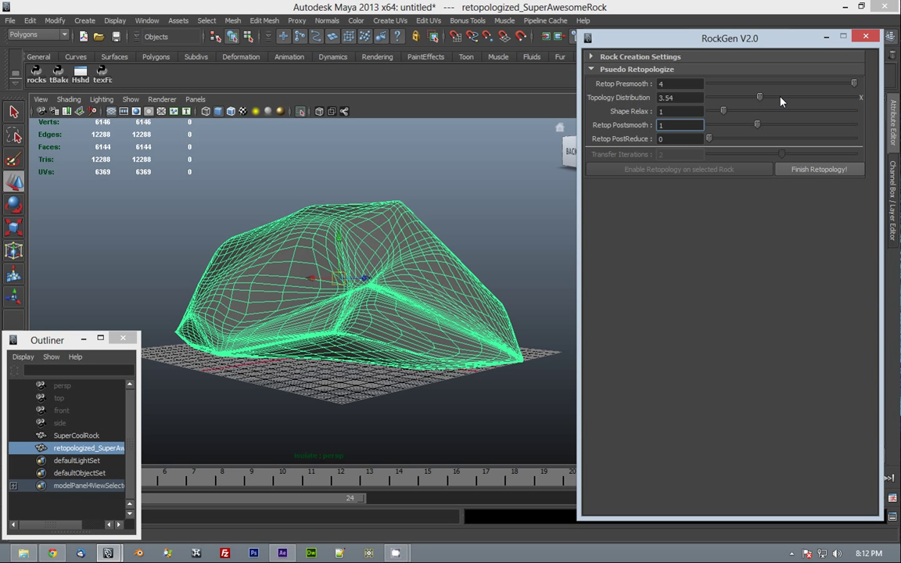
pyautogui.moveTo(774, 100); pyautogui.dragTo(798, 100)
pyautogui.moveTo(853, 83); pyautogui.dragTo(818, 83)
pyautogui.keyDown('alt'); pyautogui.moveTo(426, 140); pyautogui.dragTo(337, 239); pyautogui.keyUp('alt')
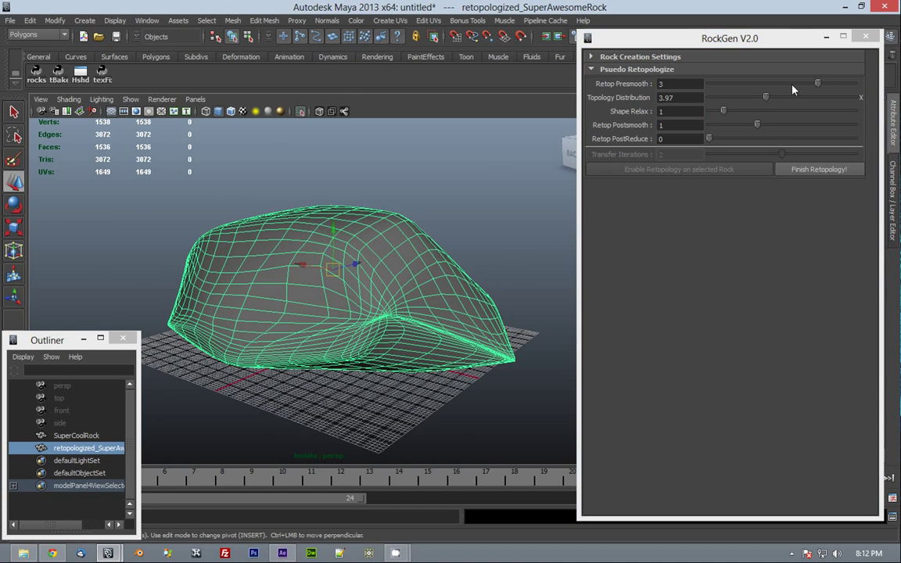
pyautogui.moveTo(438, 160)
pyautogui.keyDown('alt'); pyautogui.mouseDown()
pyautogui.moveTo(323, 165)
pyautogui.moveTo(415, 176)
pyautogui.moveTo(312, 169)
pyautogui.moveTo(451, 171)
pyautogui.moveTo(472, 149)
pyautogui.moveTo(438, 160)
pyautogui.mouseUp(); pyautogui.keyUp('alt')
# - Try Retop PostReduce at 67, 76 and 75 and inspect the reduced mesh from different sides
pyautogui.moveTo(732, 138); pyautogui.dragTo(807, 139)
pyautogui.keyDown('alt'); pyautogui.moveTo(329, 274); pyautogui.dragTo(213, 262); pyautogui.keyUp('alt')
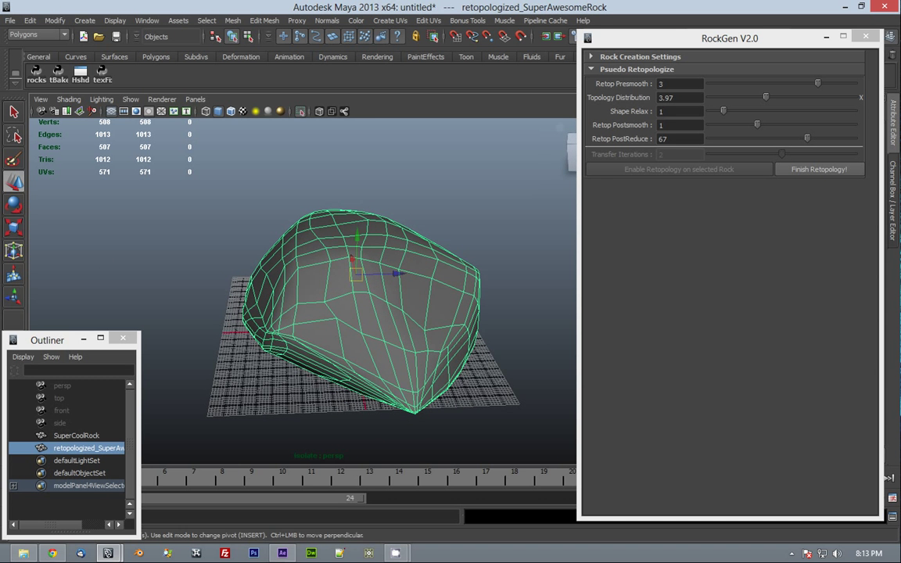
pyautogui.moveTo(807, 138)
pyautogui.mouseDown()
pyautogui.moveTo(841, 137)
pyautogui.moveTo(820, 138)
pyautogui.mouseUp()
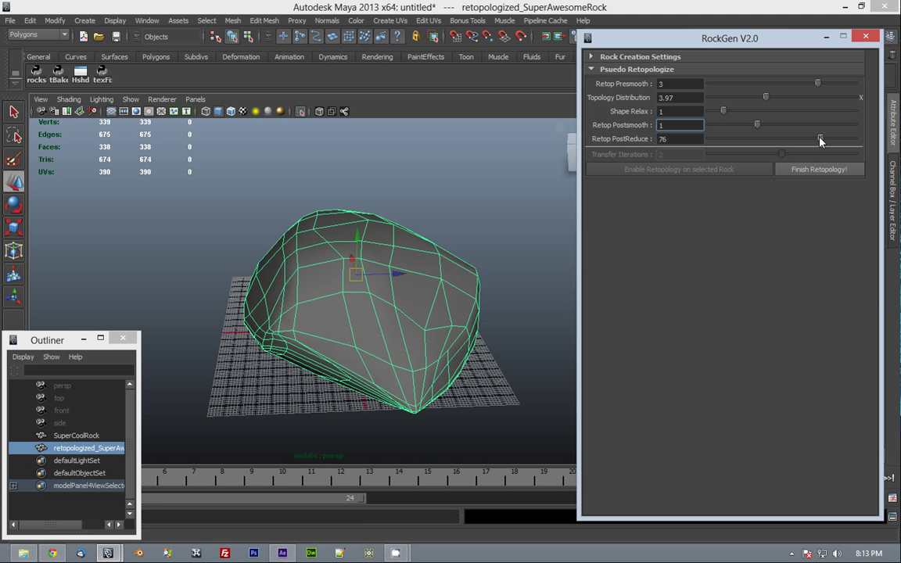
pyautogui.keyDown('alt'); pyautogui.moveTo(225, 341); pyautogui.dragTo(310, 337); pyautogui.keyUp('alt')
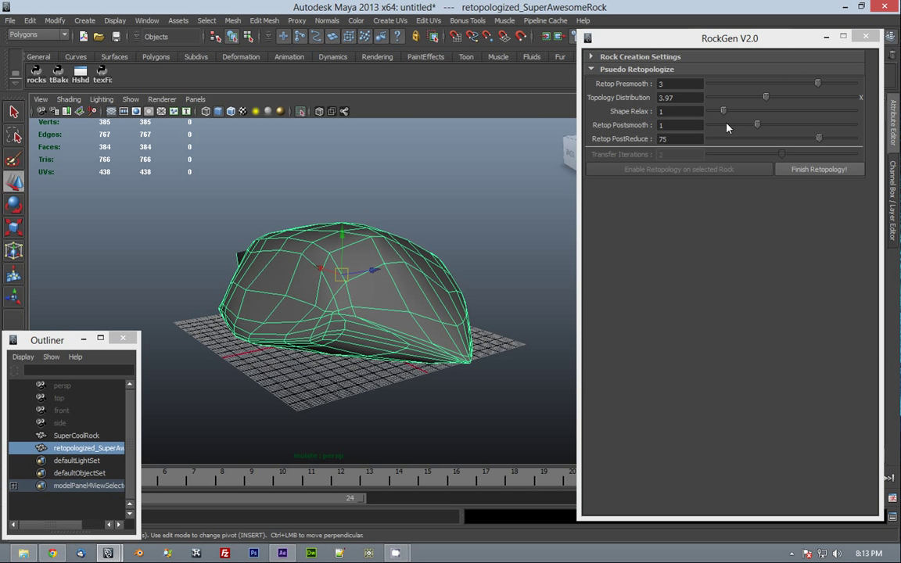
# - Set Topology Distribution to 2.56, Retop Presmooth to 4 and Retop PostReduce to 80
pyautogui.moveTo(750, 96); pyautogui.dragTo(744, 103)
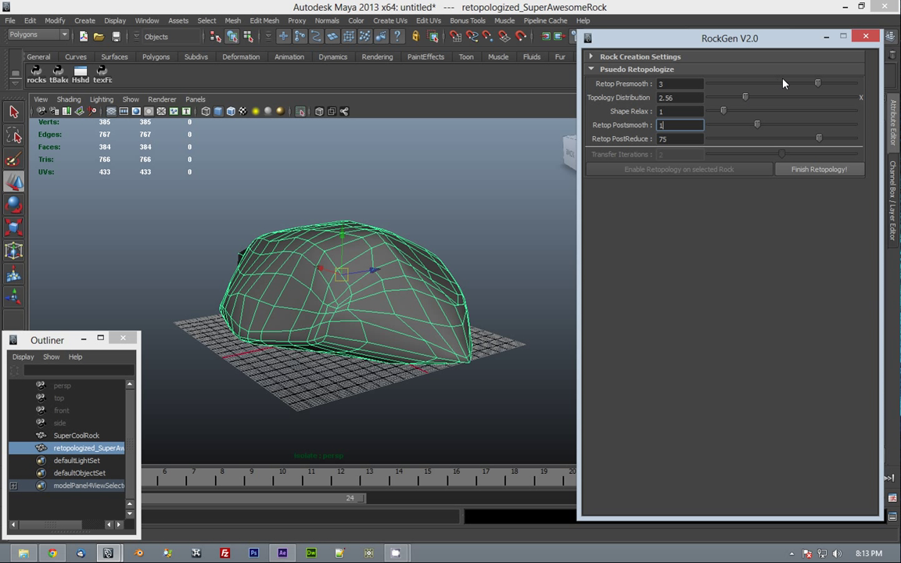
pyautogui.click(848, 83)
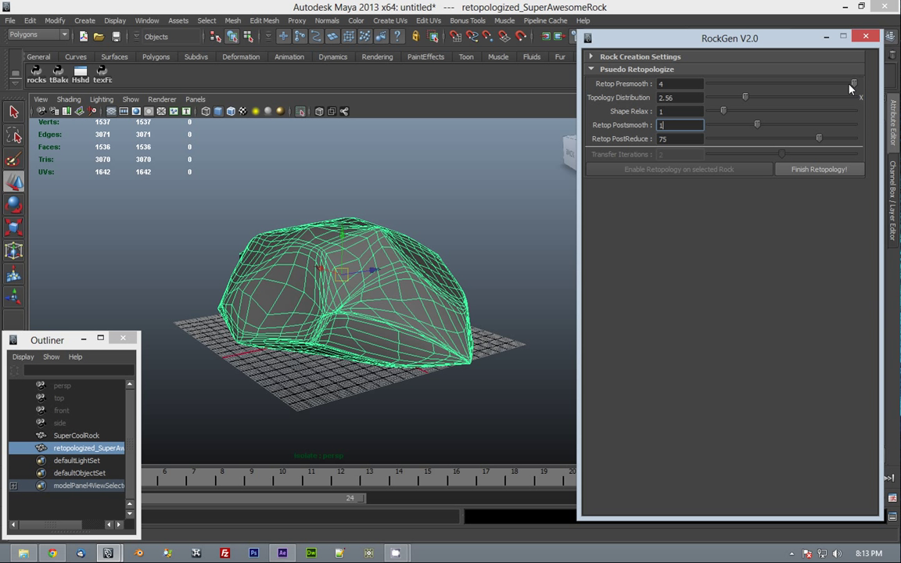
pyautogui.click(829, 139)
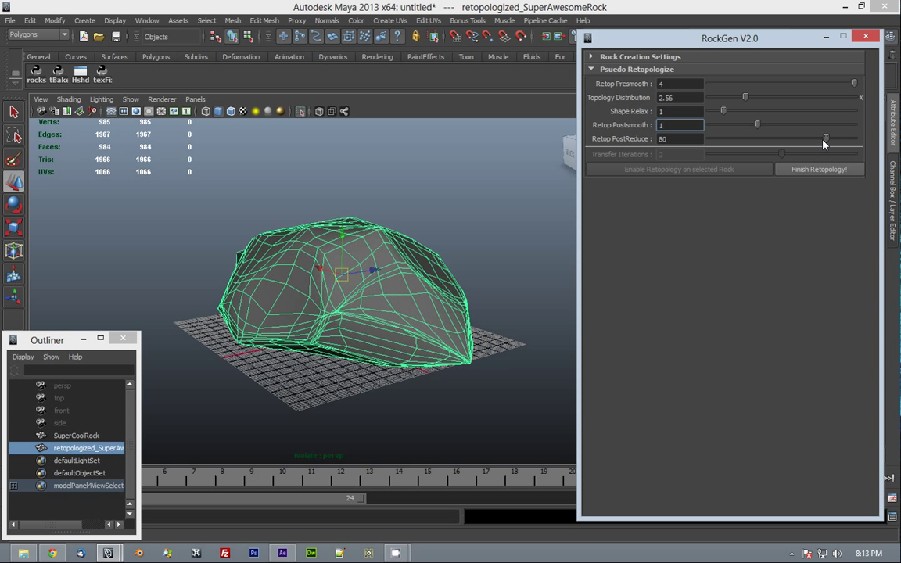
# - Set Shape Relax to 3 after trying 2, and check the mesh from another side
pyautogui.click(750, 112)
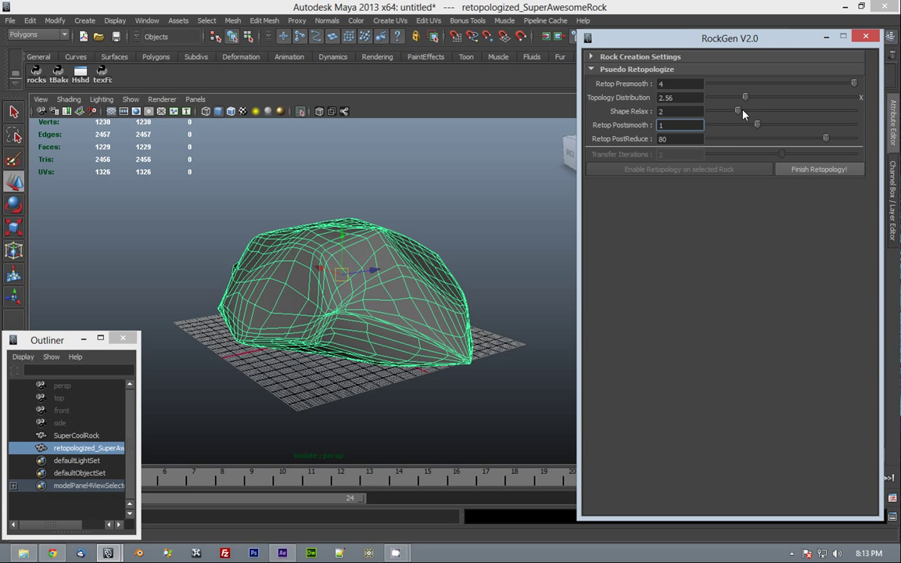
pyautogui.click(757, 111)
pyautogui.click(378, 200)
pyautogui.keyDown('alt'); pyautogui.moveTo(374, 235); pyautogui.dragTo(335, 306); pyautogui.keyUp('alt')
pyautogui.click(334, 307)
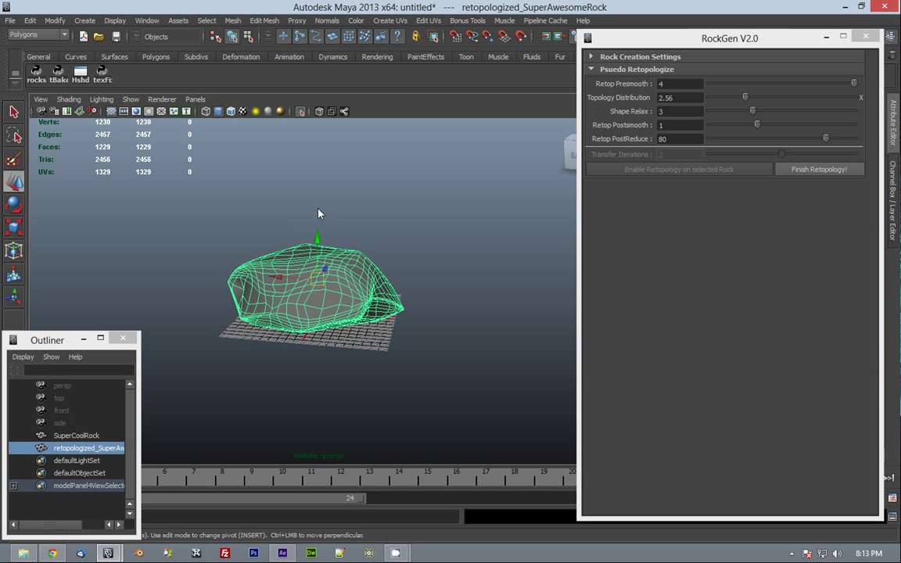
# - Turn off isolation and compare the original rock with the retopologized mesh up close from several angles
pyautogui.click(301, 111)
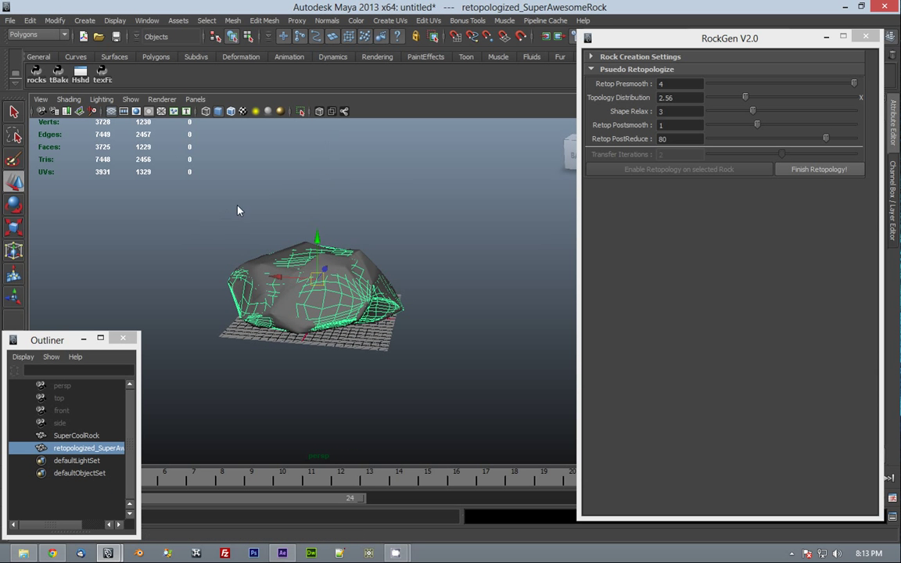
pyautogui.press('f')
pyautogui.keyDown('alt'); pyautogui.moveTo(338, 206); pyautogui.dragTo(310, 333); pyautogui.keyUp('alt')
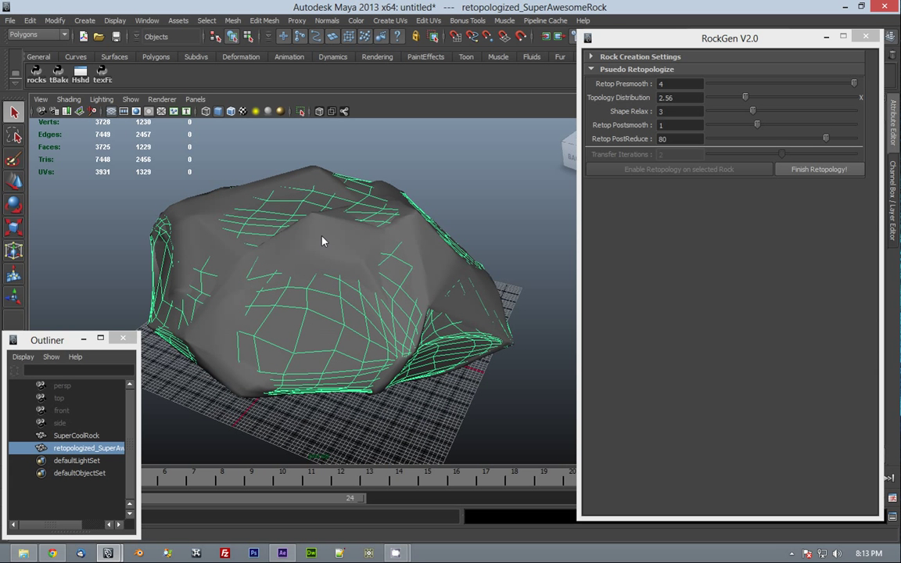
pyautogui.click(342, 223)
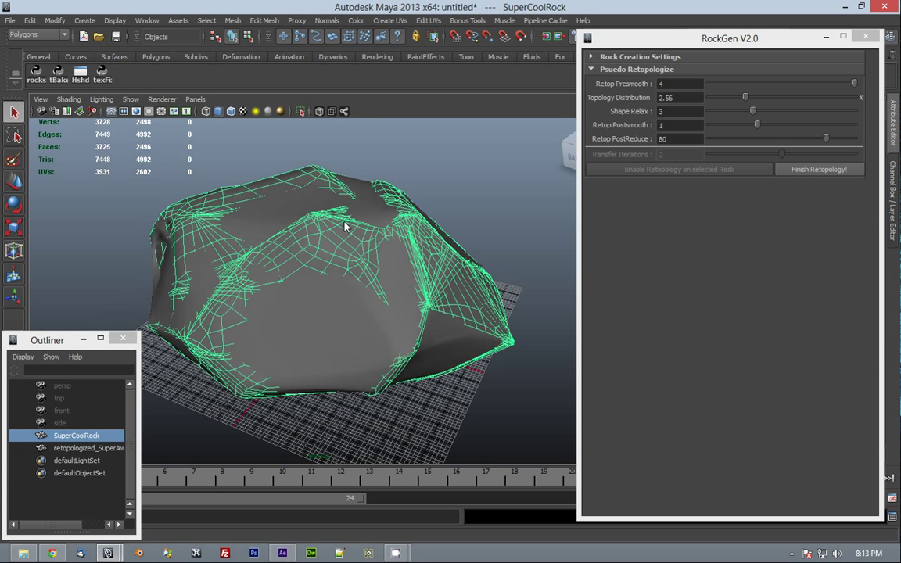
pyautogui.keyDown('alt'); pyautogui.moveTo(433, 296); pyautogui.dragTo(476, 242); pyautogui.keyUp('alt')
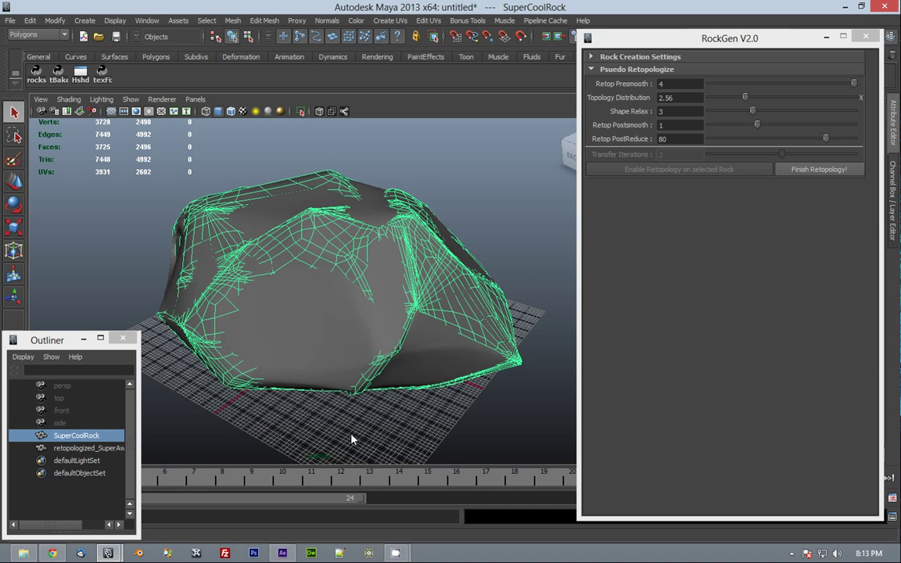
pyautogui.keyDown('alt'); pyautogui.moveTo(238, 310); pyautogui.dragTo(266, 302); pyautogui.keyUp('alt')
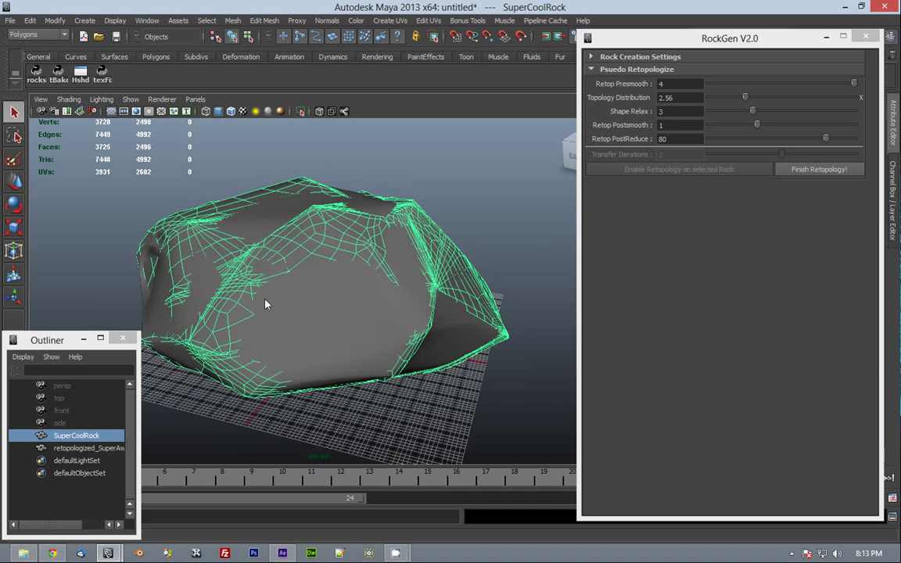
pyautogui.keyDown('alt'); pyautogui.moveTo(367, 299); pyautogui.dragTo(311, 285, button='right'); pyautogui.keyUp('alt')
pyautogui.keyDown('alt'); pyautogui.moveTo(311, 284); pyautogui.dragTo(325, 319, button='middle'); pyautogui.keyUp('alt')
pyautogui.keyDown('alt'); pyautogui.moveTo(325, 319); pyautogui.dragTo(284, 301, button='right'); pyautogui.keyUp('alt')
pyautogui.click(319, 270)
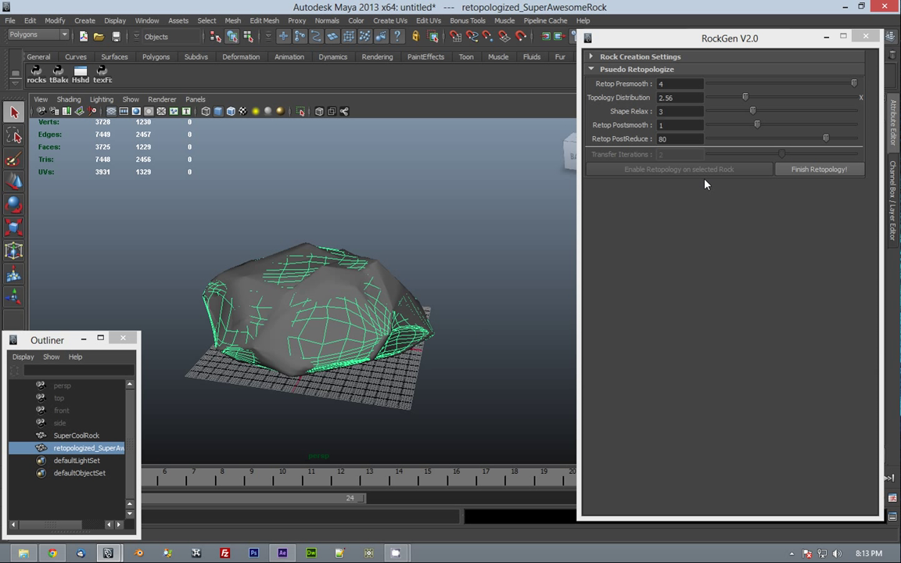
# - Finish the retopology on the isolated rock mesh, then show the original rock in the view again
pyautogui.click(301, 112)
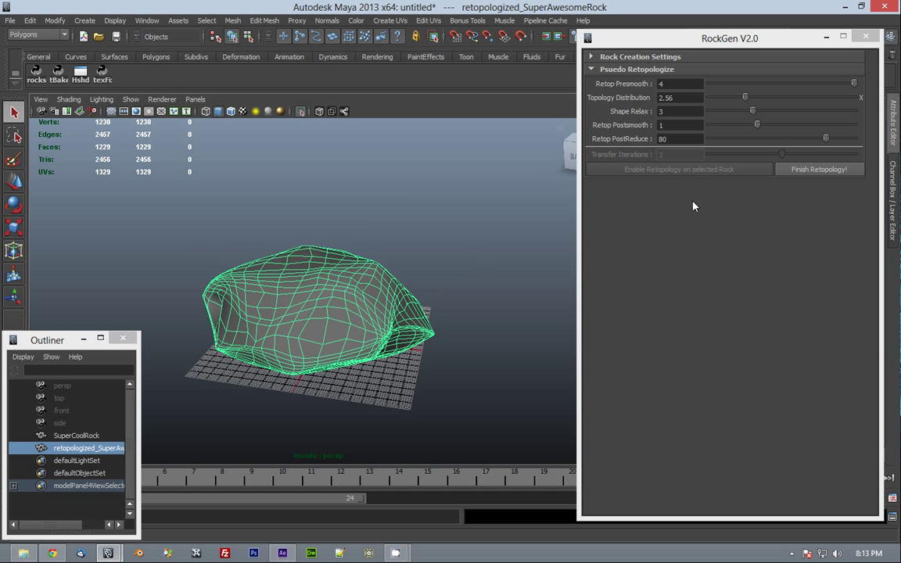
pyautogui.click(818, 170)
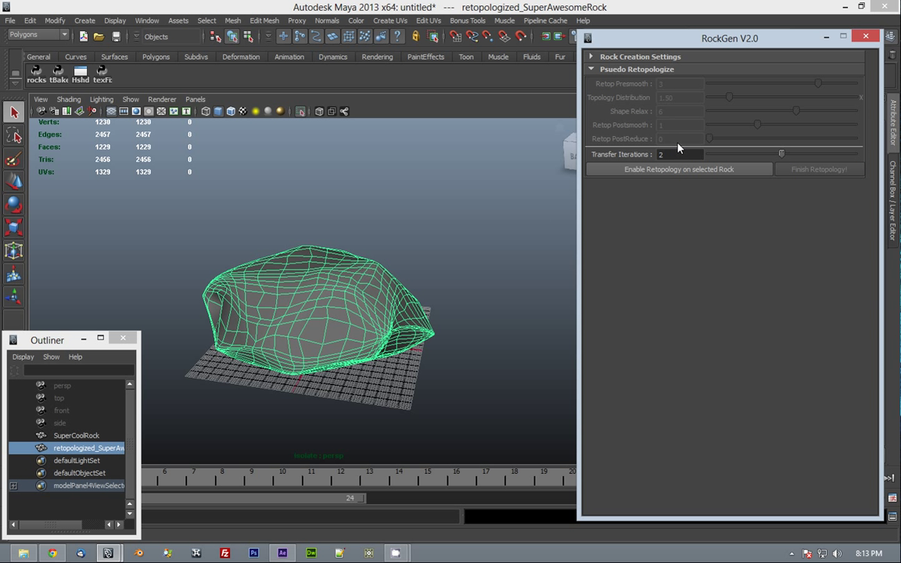
pyautogui.keyDown('alt'); pyautogui.moveTo(275, 301); pyautogui.dragTo(327, 311); pyautogui.keyUp('alt')
pyautogui.click(443, 236)
pyautogui.click(327, 311)
pyautogui.keyDown('alt'); pyautogui.moveTo(429, 250); pyautogui.dragTo(352, 211, button='right'); pyautogui.keyUp('alt')
pyautogui.click(309, 110)
pyautogui.click(302, 111)
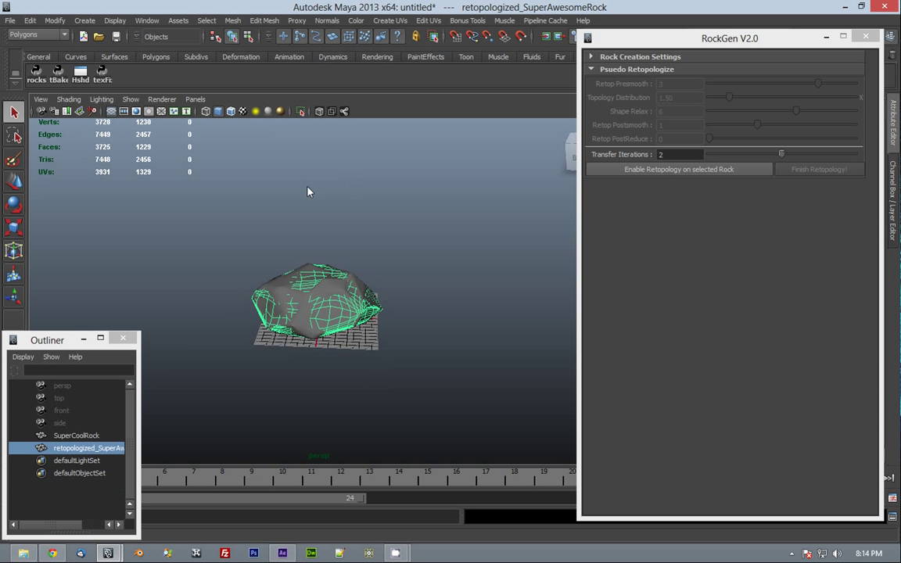
# - Move the retopologized rock out of the original so the two rocks sit side by side
pyautogui.keyDown('alt'); pyautogui.moveTo(307, 187); pyautogui.dragTo(270, 243); pyautogui.keyUp('alt')
pyautogui.press('w')
pyautogui.moveTo(216, 313); pyautogui.dragTo(347, 276, button='middle')
pyautogui.click(348, 279)
pyautogui.keyDown('alt'); pyautogui.moveTo(345, 322); pyautogui.dragTo(356, 303); pyautogui.keyUp('alt')
pyautogui.click(392, 314)
pyautogui.press('q')
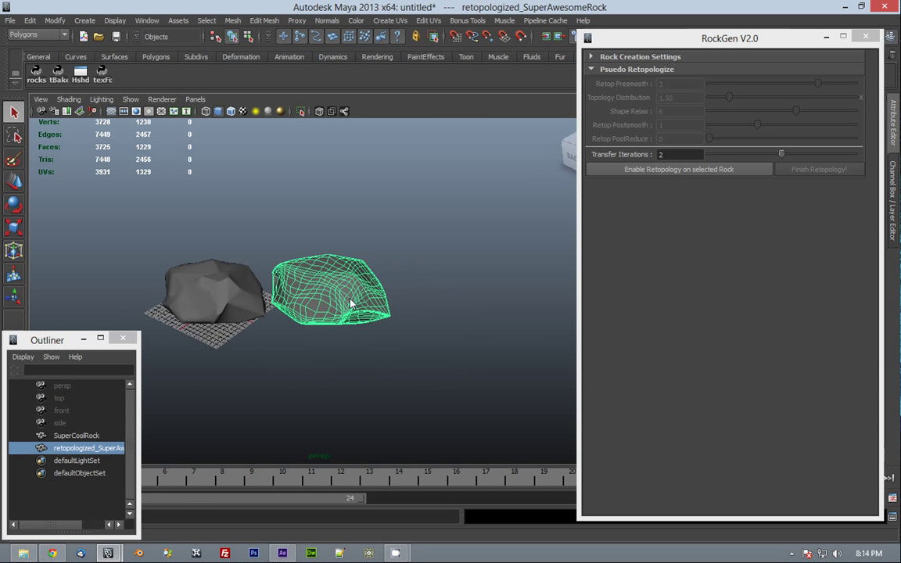
# - Compare the shape of the retopologized rock with the original rock beside it from all sides
pyautogui.keyDown('alt'); pyautogui.moveTo(356, 302); pyautogui.dragTo(507, 300, button='right'); pyautogui.keyUp('alt')
pyautogui.keyDown('alt'); pyautogui.moveTo(507, 300); pyautogui.dragTo(181, 271); pyautogui.keyUp('alt')
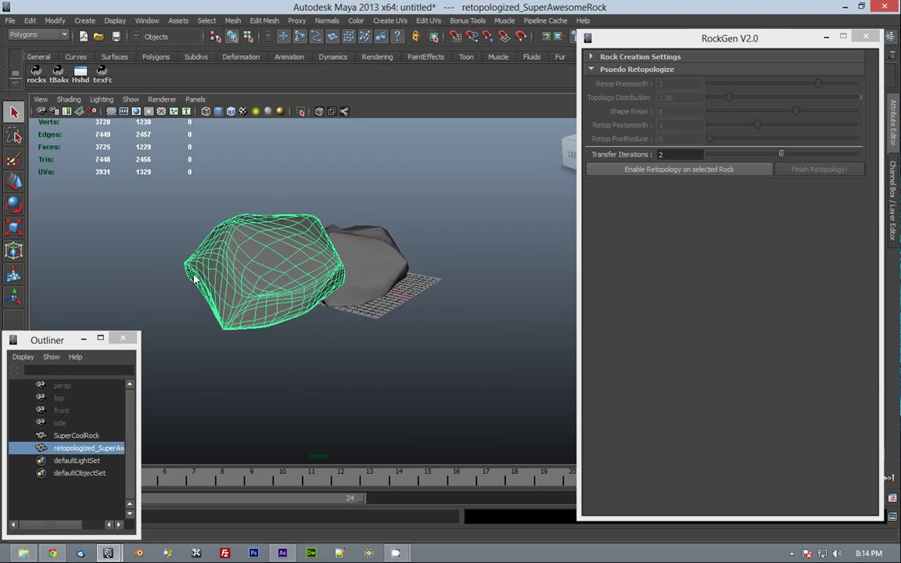
pyautogui.keyDown('alt'); pyautogui.moveTo(181, 271); pyautogui.dragTo(377, 303, button='right'); pyautogui.keyUp('alt')
pyautogui.keyDown('alt'); pyautogui.moveTo(188, 279); pyautogui.dragTo(407, 284); pyautogui.keyUp('alt')
pyautogui.keyDown('alt'); pyautogui.moveTo(408, 284); pyautogui.dragTo(198, 208, button='right'); pyautogui.keyUp('alt')
pyautogui.keyDown('alt'); pyautogui.moveTo(198, 208); pyautogui.dragTo(240, 308); pyautogui.keyUp('alt')
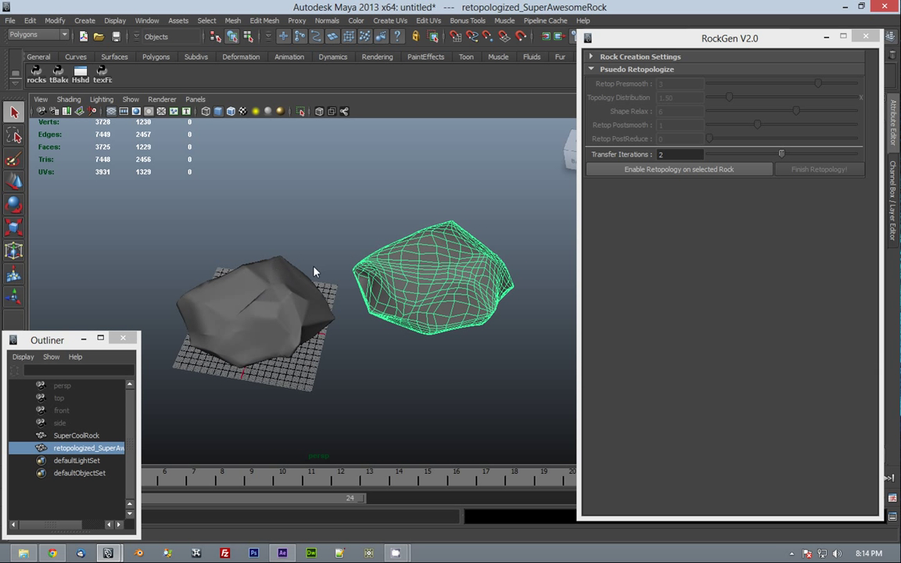